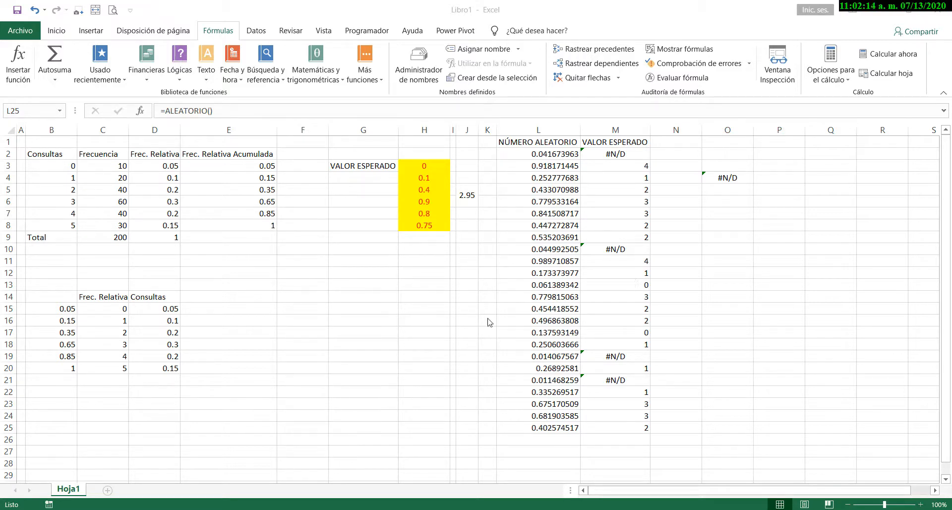
- Apply outline and inside borders to the frequency table in B2:E8
click(51, 165)
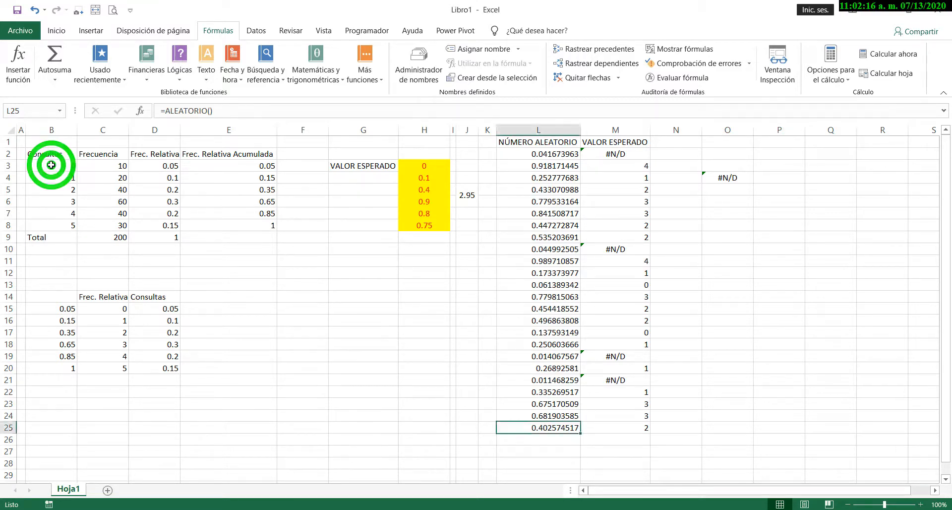
click(51, 165)
click(238, 265)
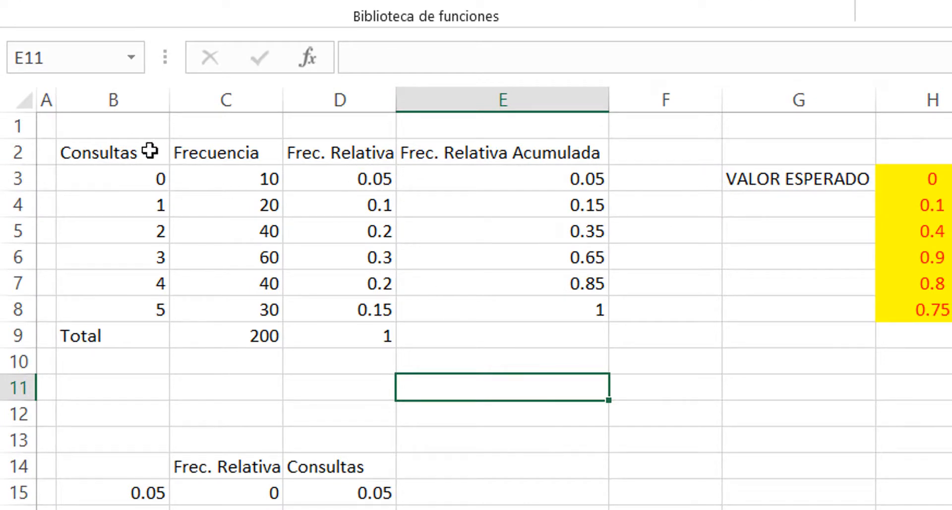
mouse_move(124, 153)
mouse_down()
mouse_move(235, 264)
mouse_move(246, 309)
mouse_move(548, 308)
mouse_up()
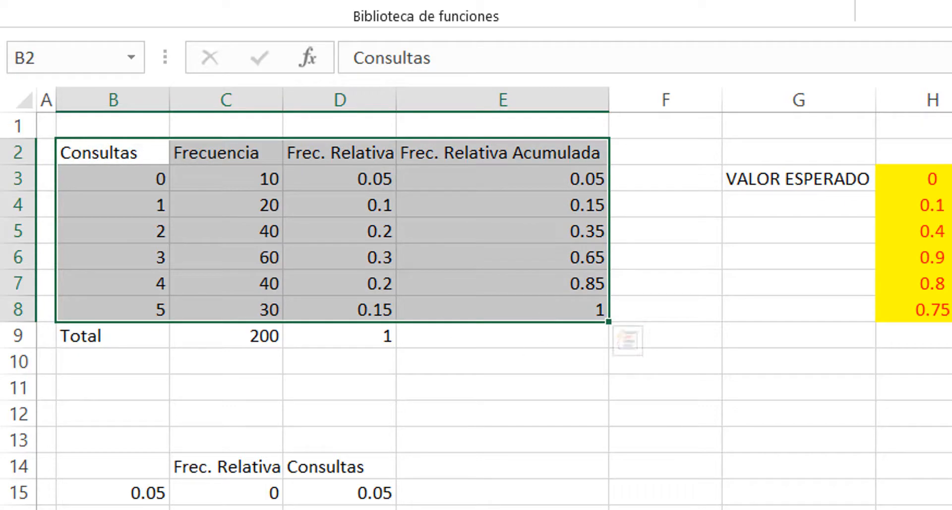
key(ctrl+1)
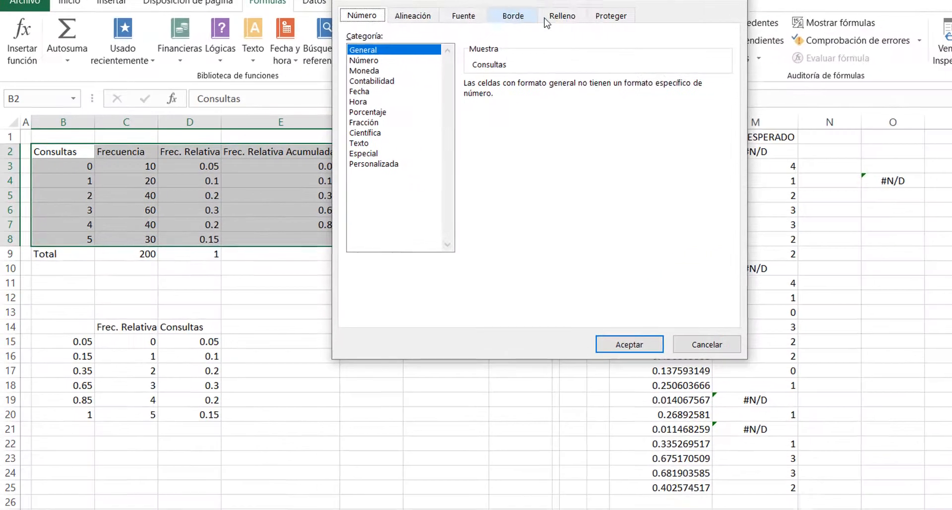
click(531, 19)
click(571, 65)
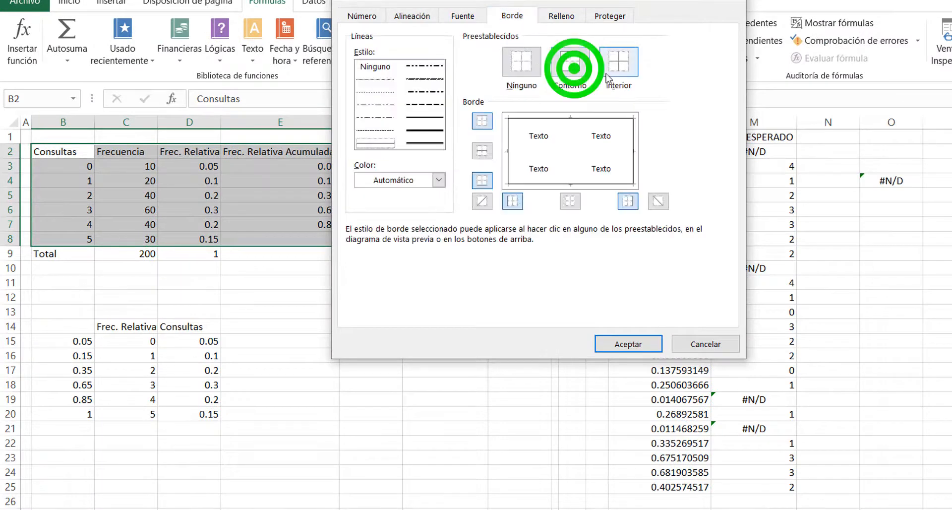
click(616, 71)
click(628, 345)
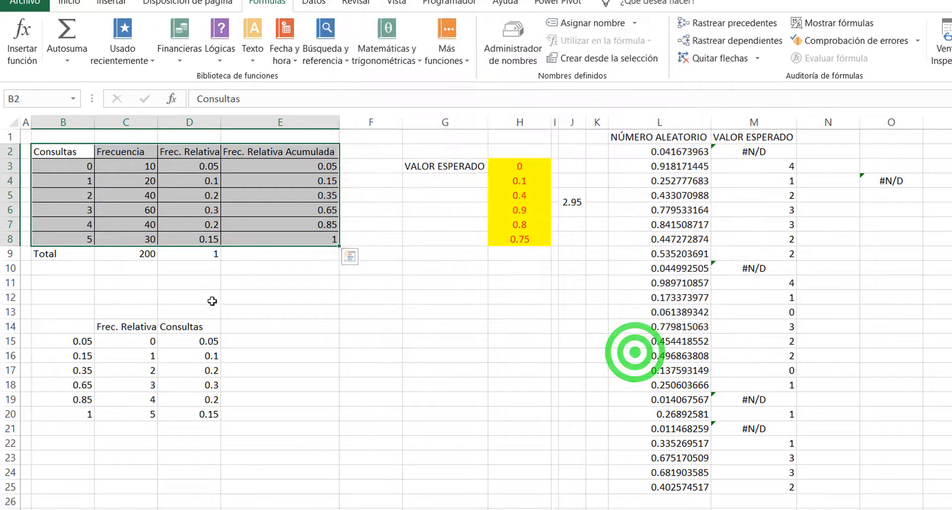
click(205, 303)
- Center the Frecuencia values in C3:C8 and the totals in C9:D9
drag(126, 162, 126, 237)
click(70, 3)
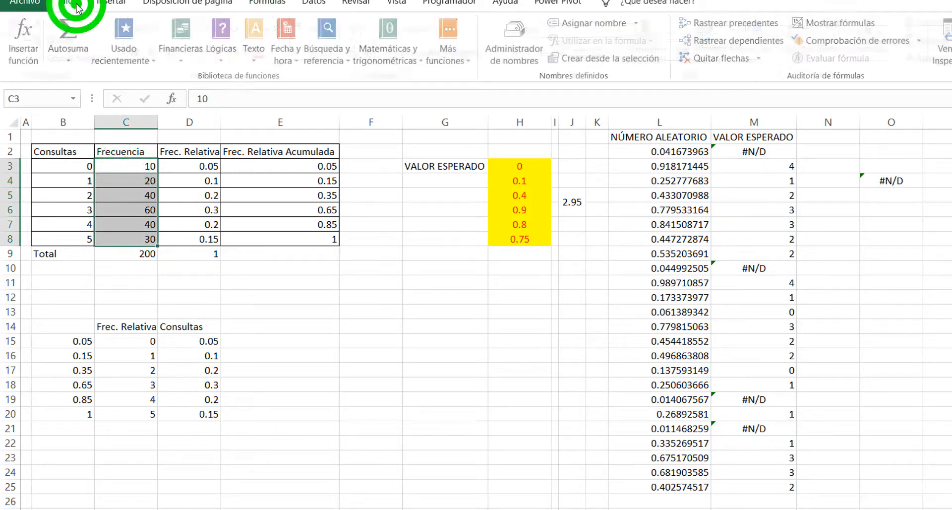
click(321, 52)
click(322, 293)
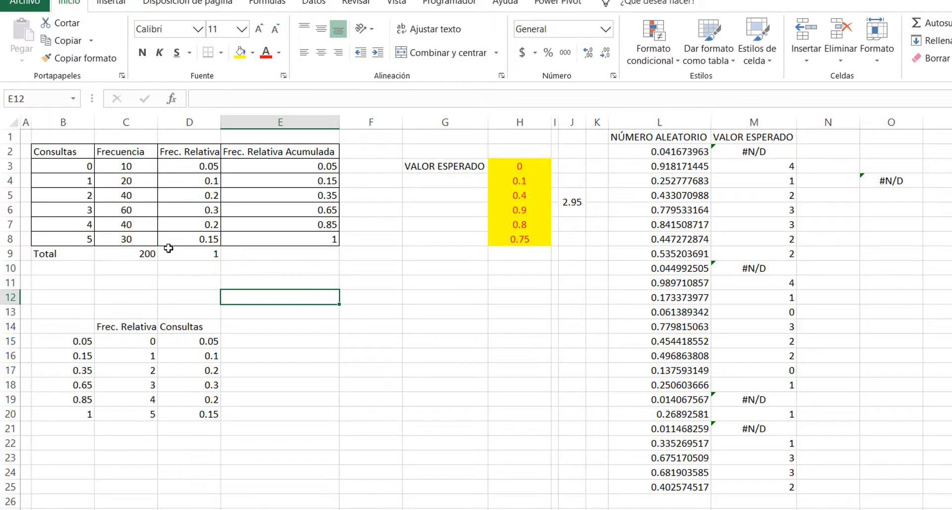
click(144, 254)
drag(144, 253, 188, 254)
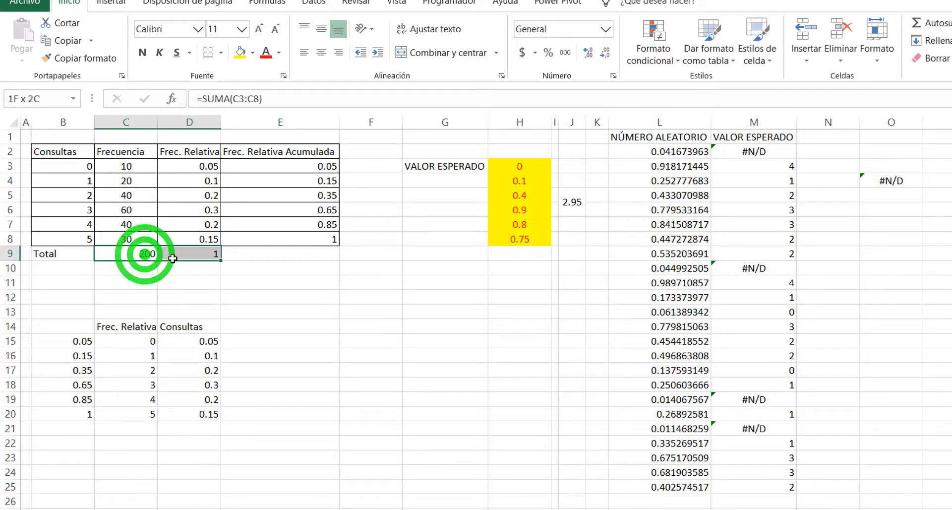
click(317, 59)
click(254, 282)
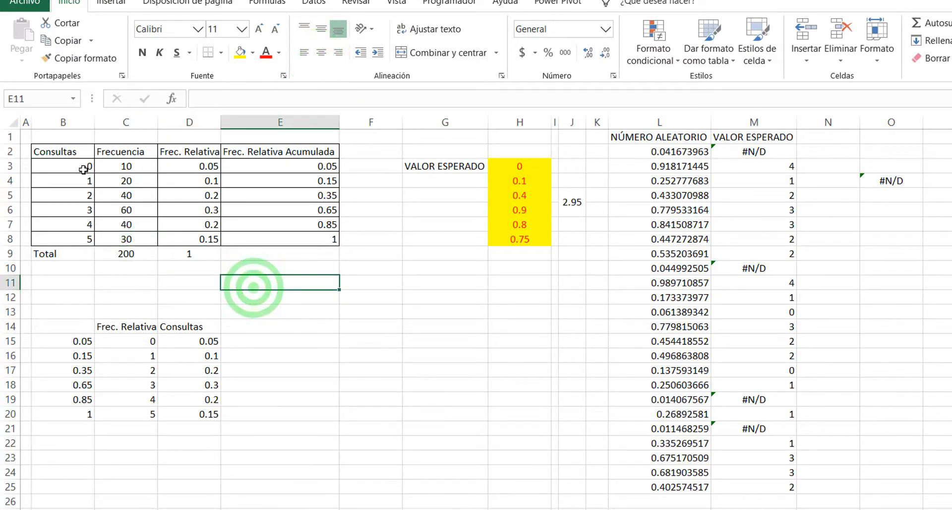
- Inspect the Frecuencia entries for zero and three consultas and the total formula in C9
click(118, 169)
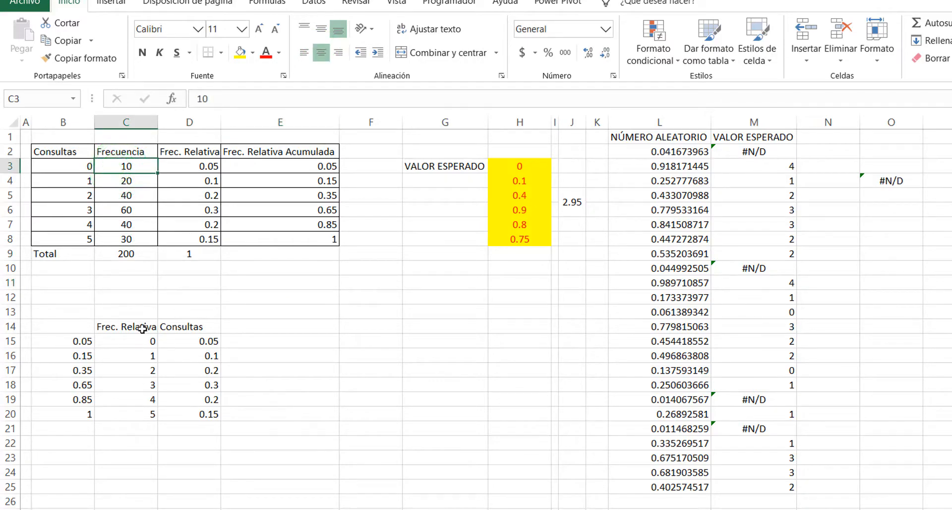
click(61, 212)
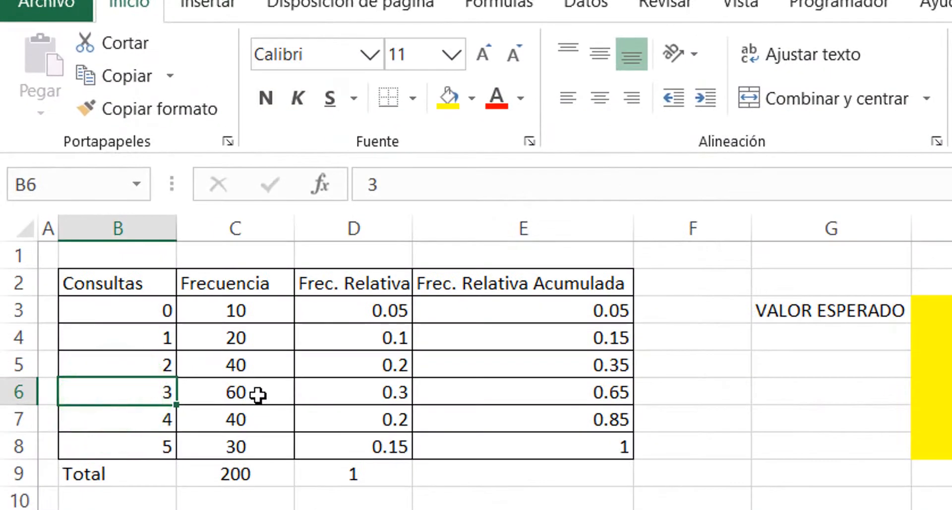
click(151, 232)
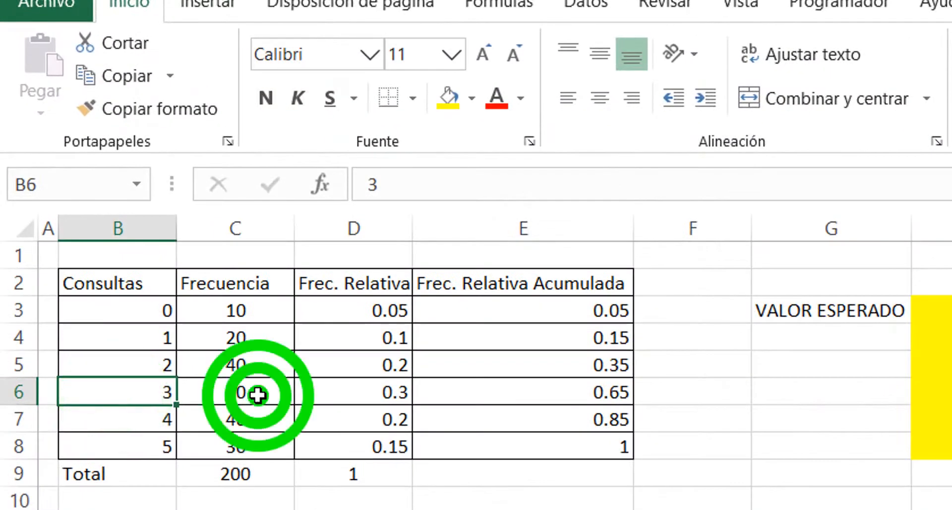
click(227, 478)
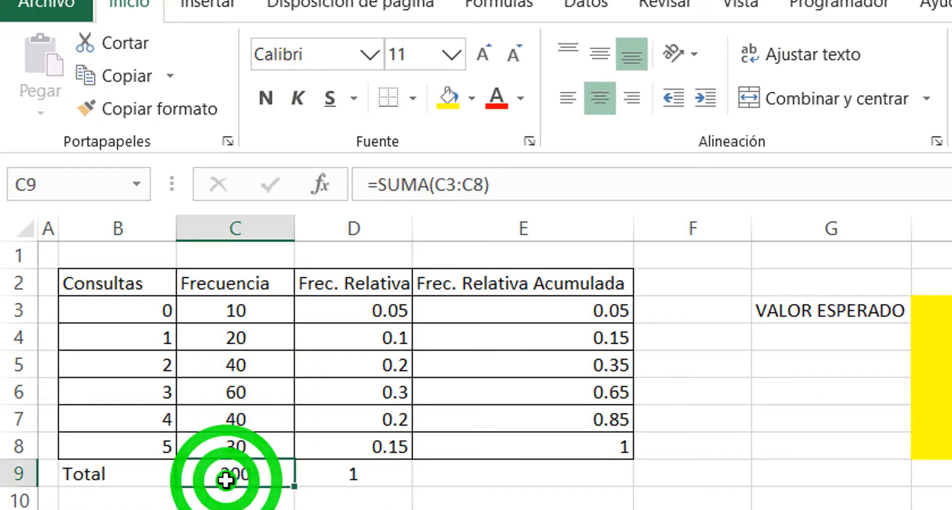
- Center the Frec. Relativa and Frec. Relativa Acumulada values in D3:E8
drag(478, 439, 365, 315)
click(598, 100)
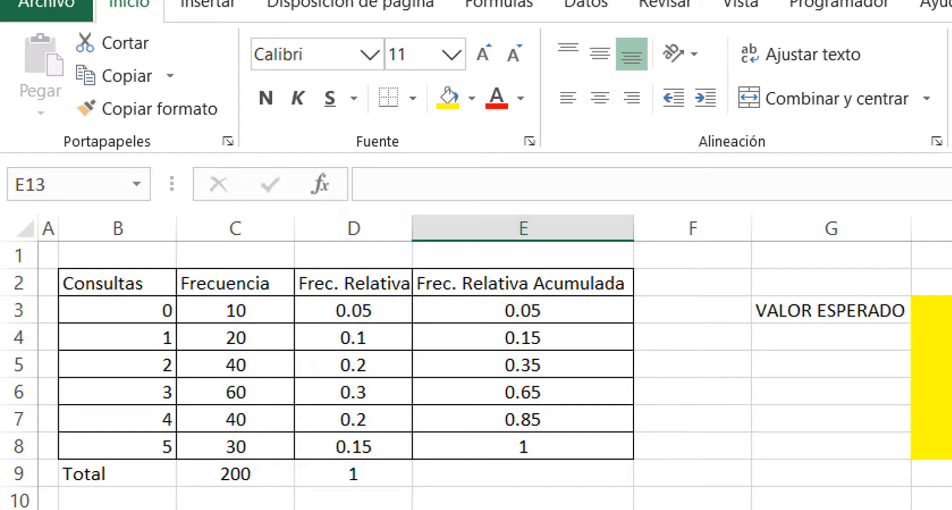
- Examine the Frec. Relativa formulas in column D alongside their matching Consultas values
click(353, 366)
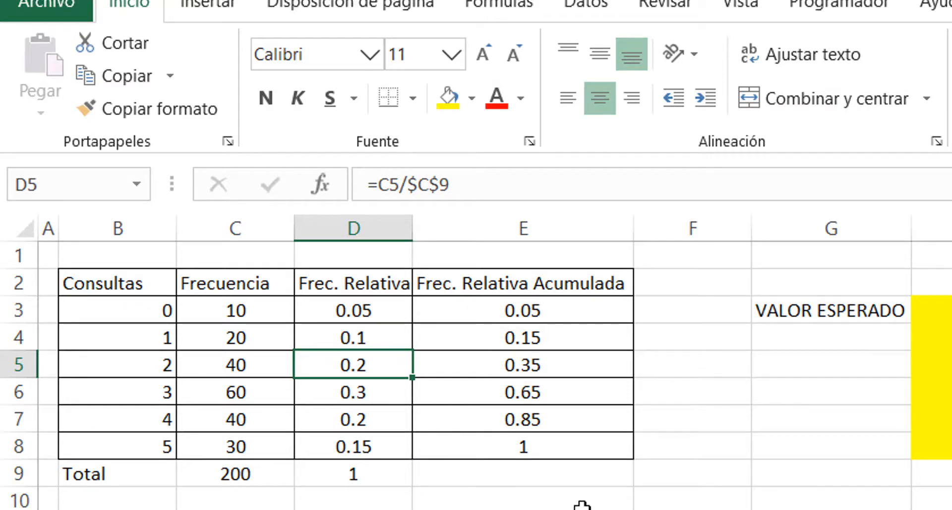
click(146, 396)
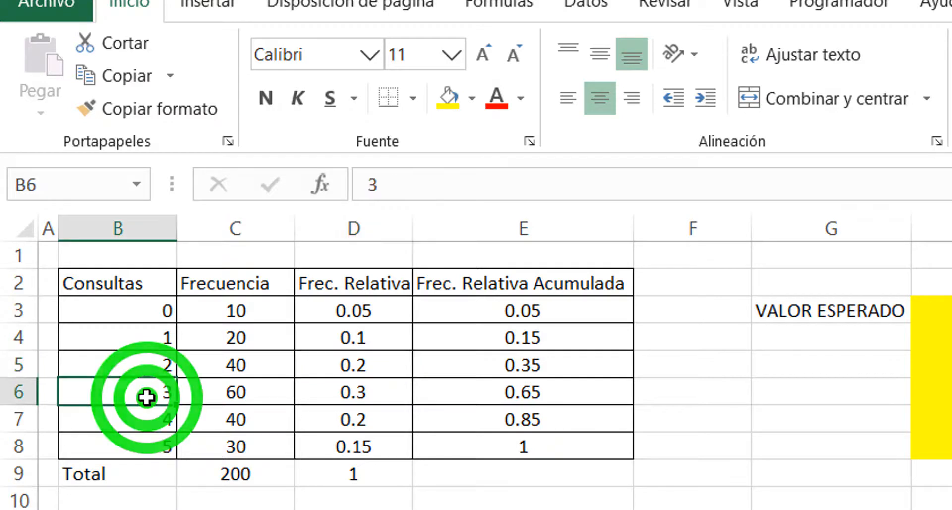
click(390, 406)
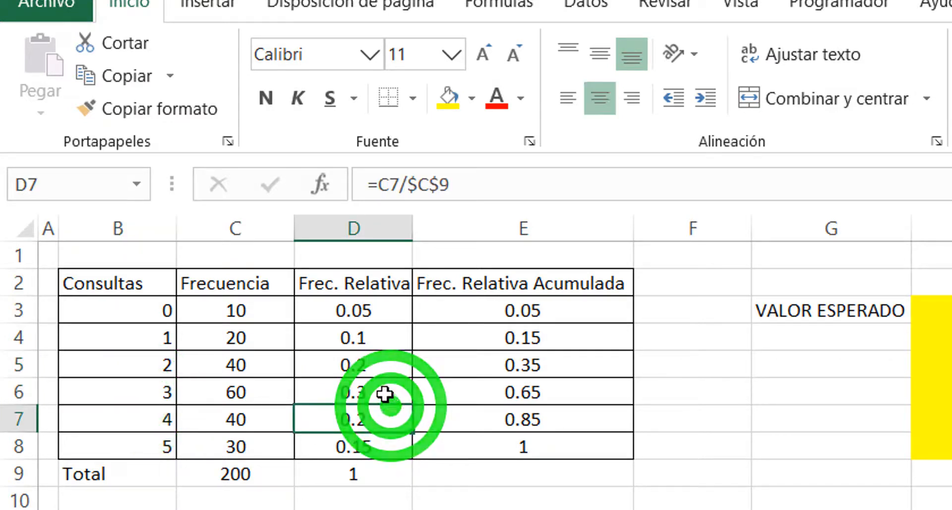
click(384, 394)
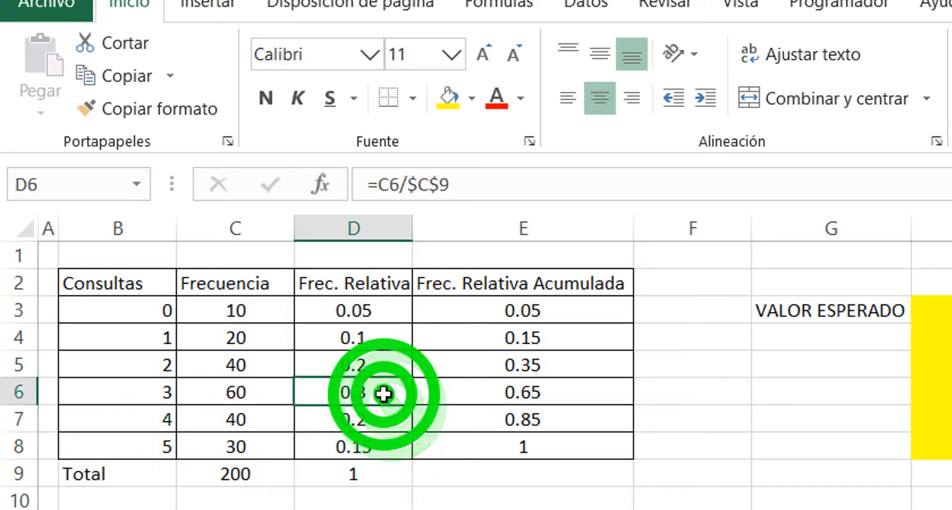
click(132, 441)
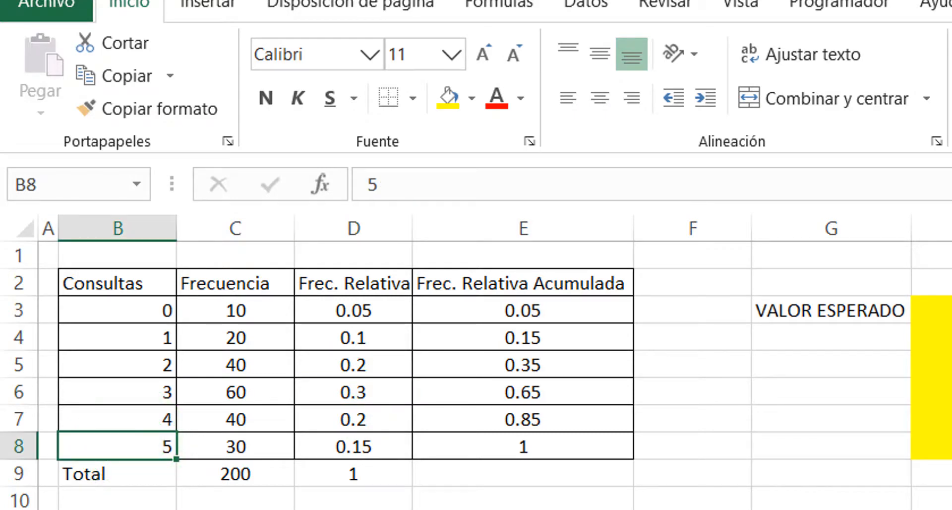
click(365, 442)
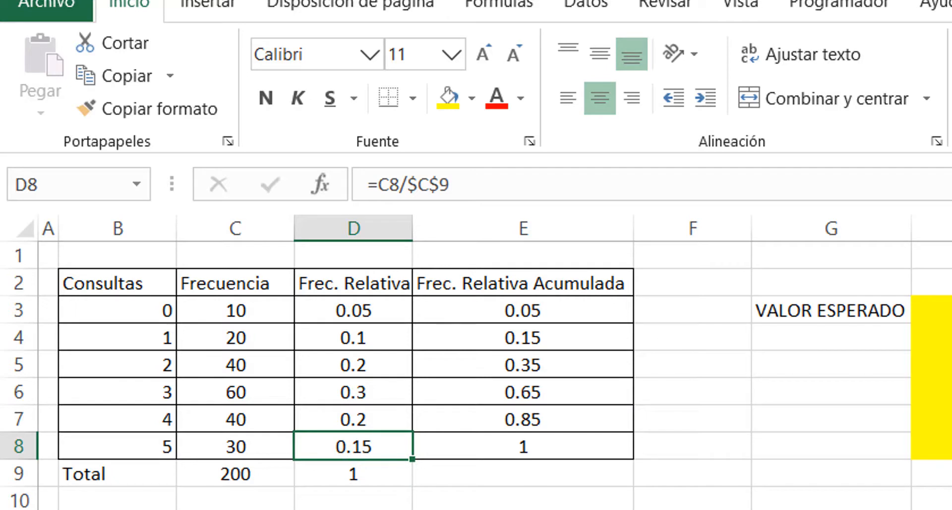
click(146, 310)
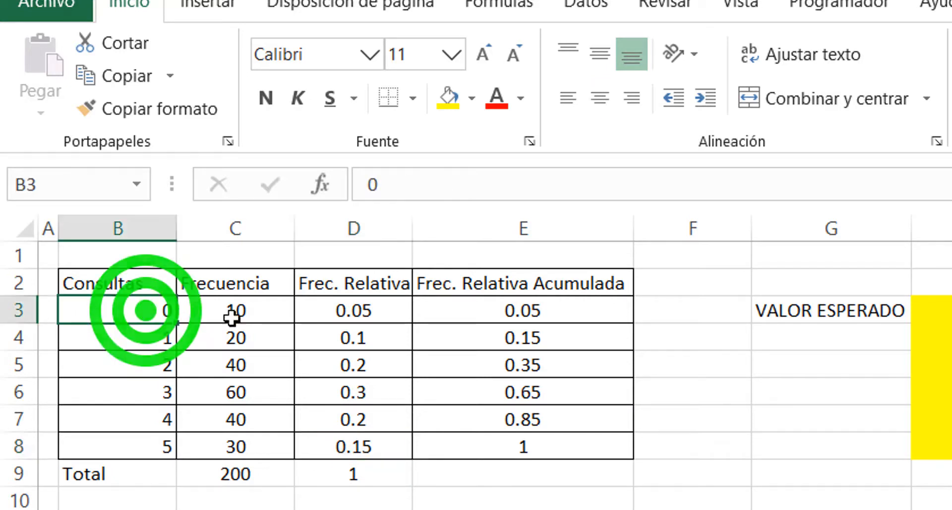
click(356, 309)
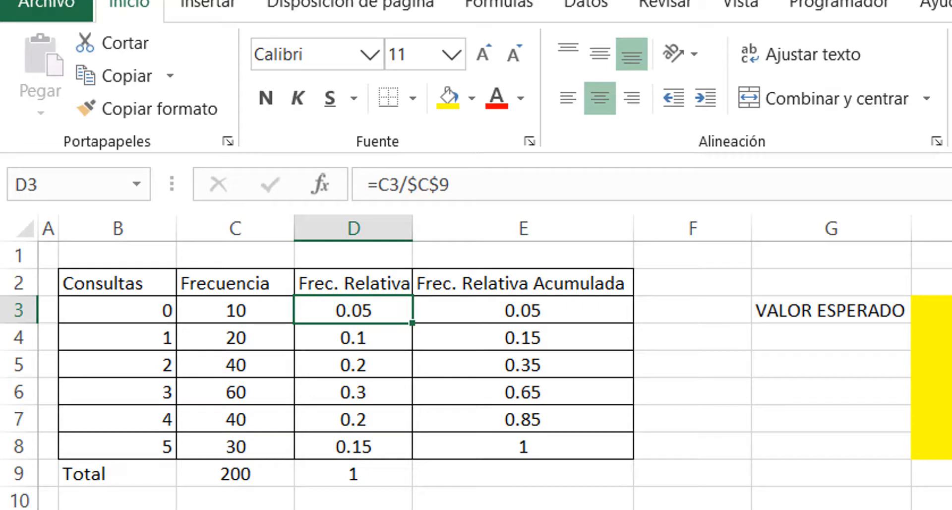
- Examine the Frec. Relativa Acumulada formulas row by row from E3 to E8
click(559, 308)
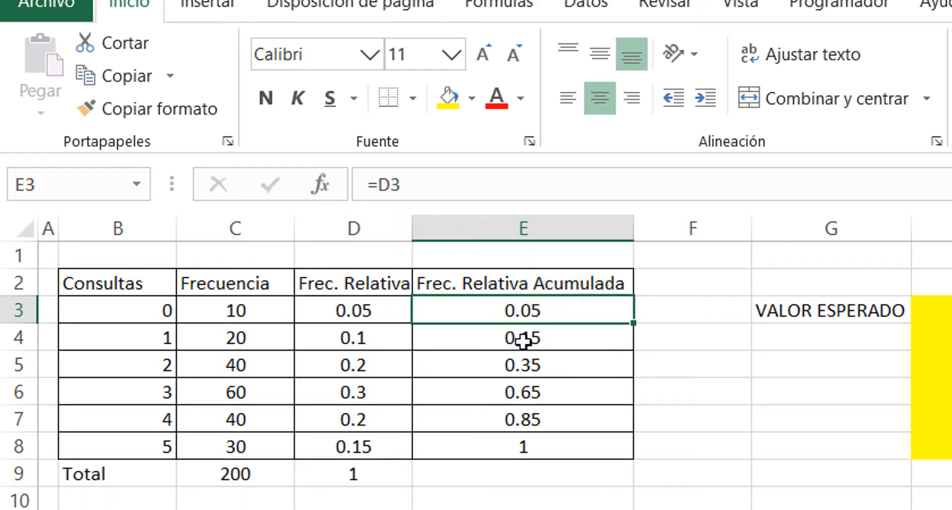
key(Down)
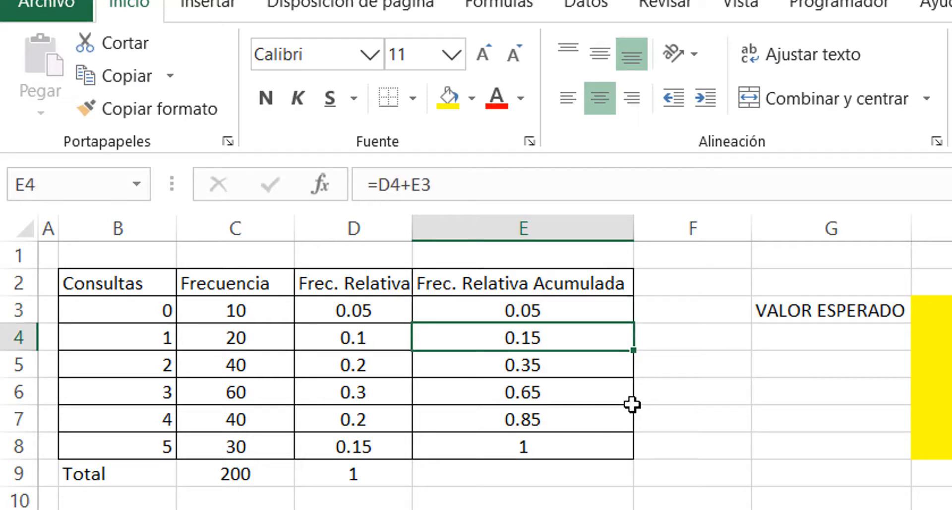
key(Down)
key(Down)
key(Down)
key(Down)
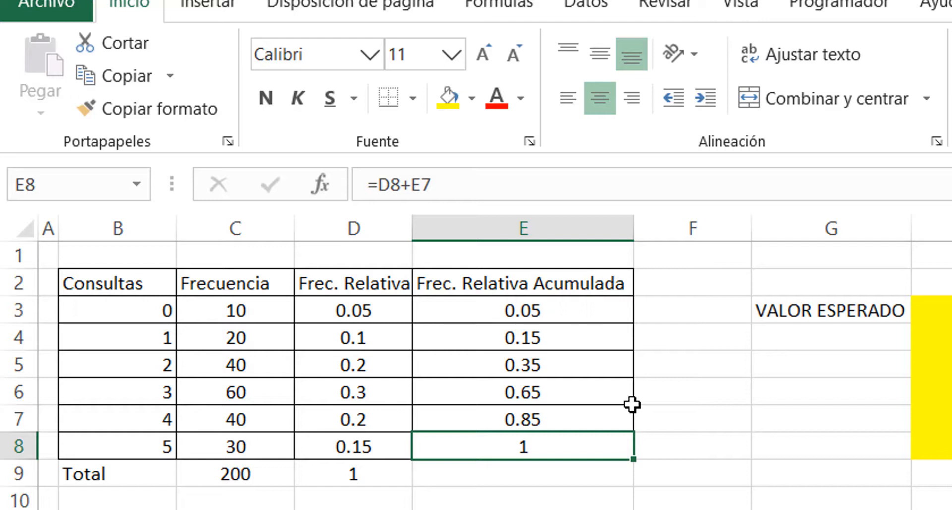
key(Right)
key(Right)
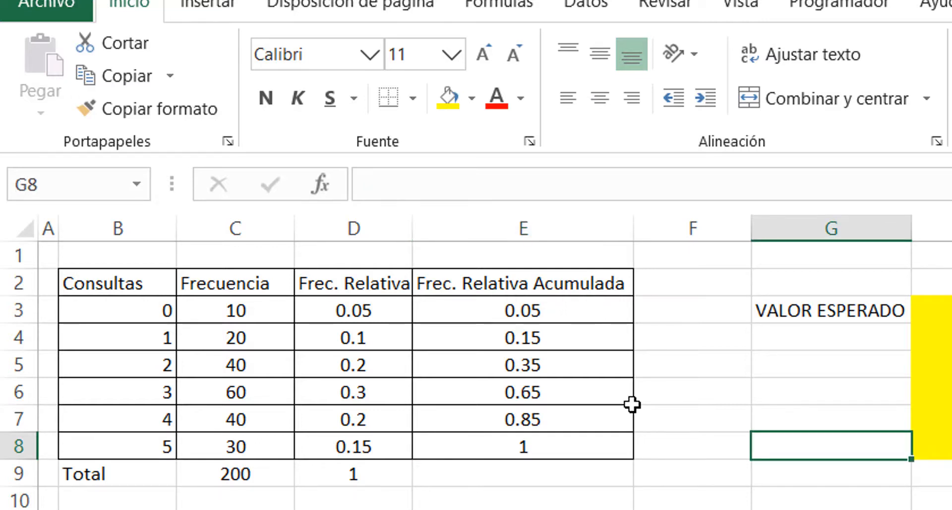
key(Left)
key(Left)
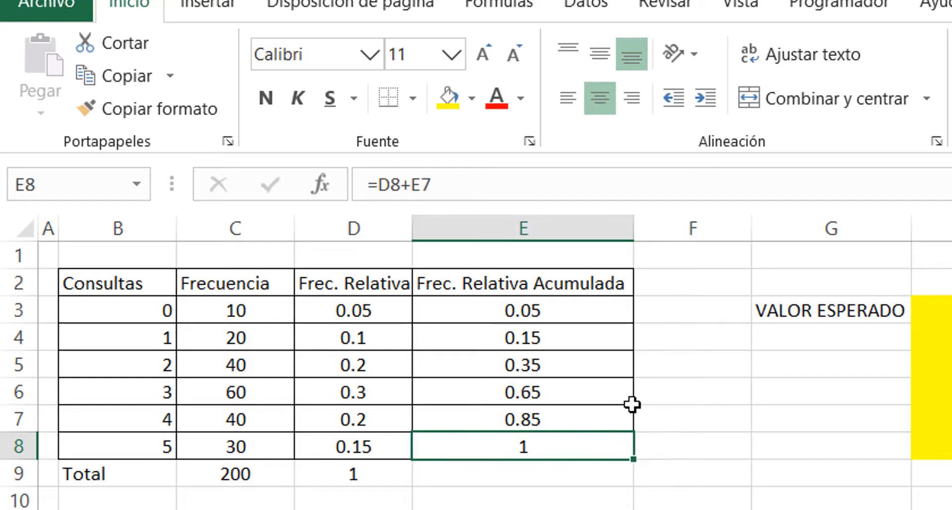
key(Up)
key(Up)
key(Up)
key(Up)
key(Up)
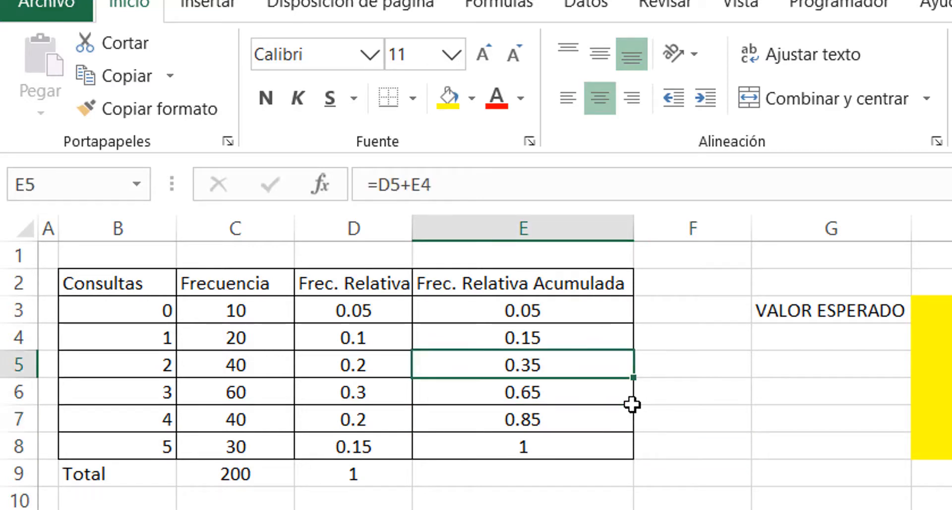
key(Down)
key(Down)
key(Down)
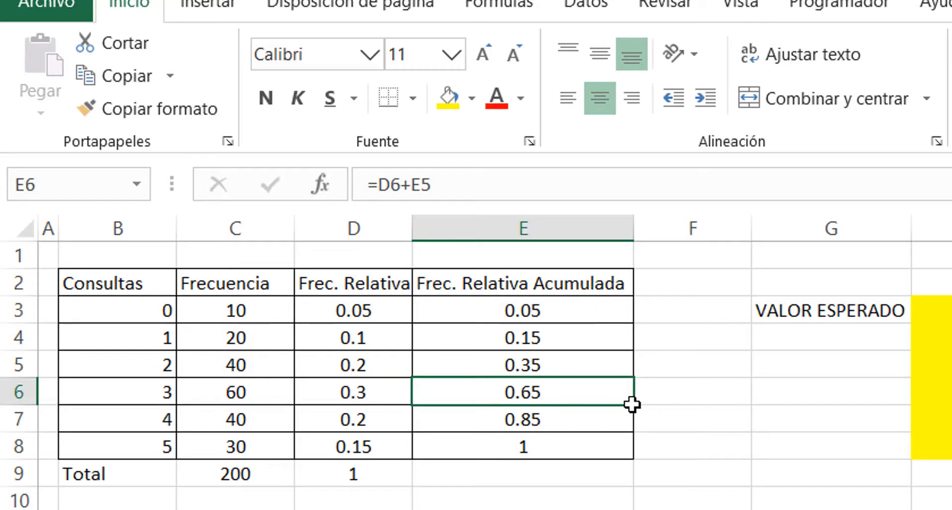
- Go to the VALOR ESPERADO results in column H and view them with the sum in column J
key(Right)
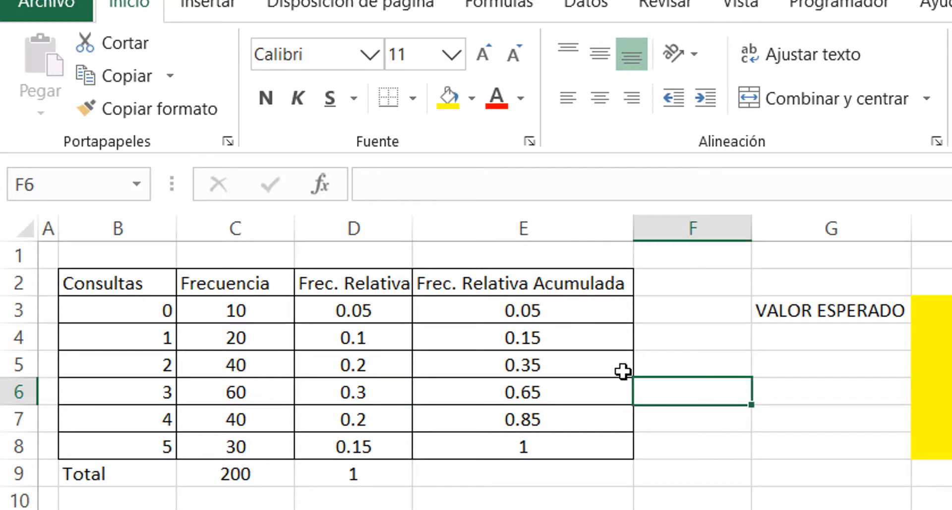
click(573, 233)
click(928, 281)
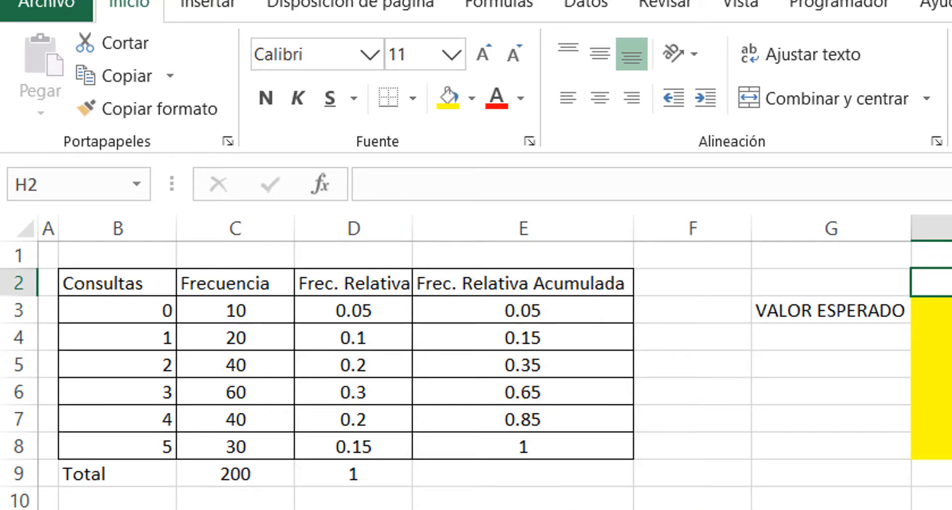
scroll(476, 361, up, 3)
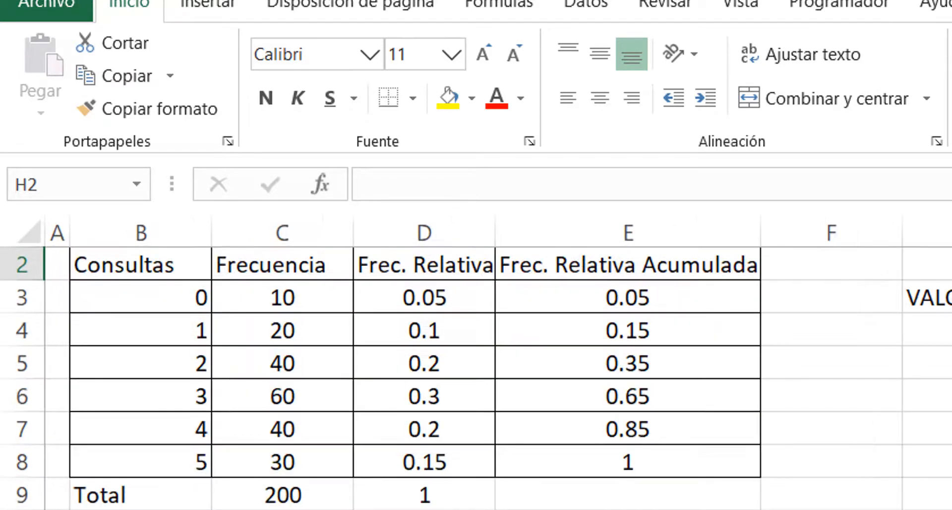
scroll(497, 363, right, 1)
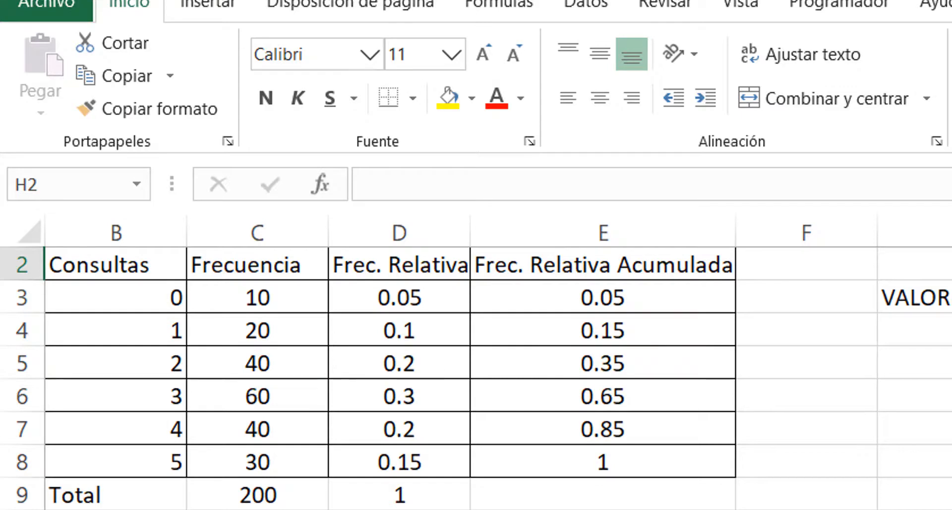
scroll(476, 377, up, 1)
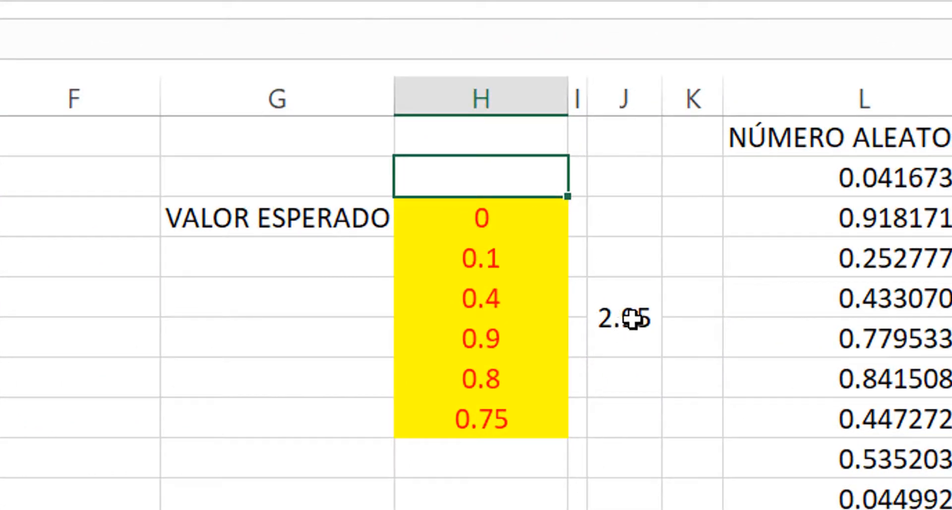
- Examine the VALOR ESPERADO formulas from H3 to H8, tracing how H3 multiplies Consultas by Frec. Relativa
click(632, 318)
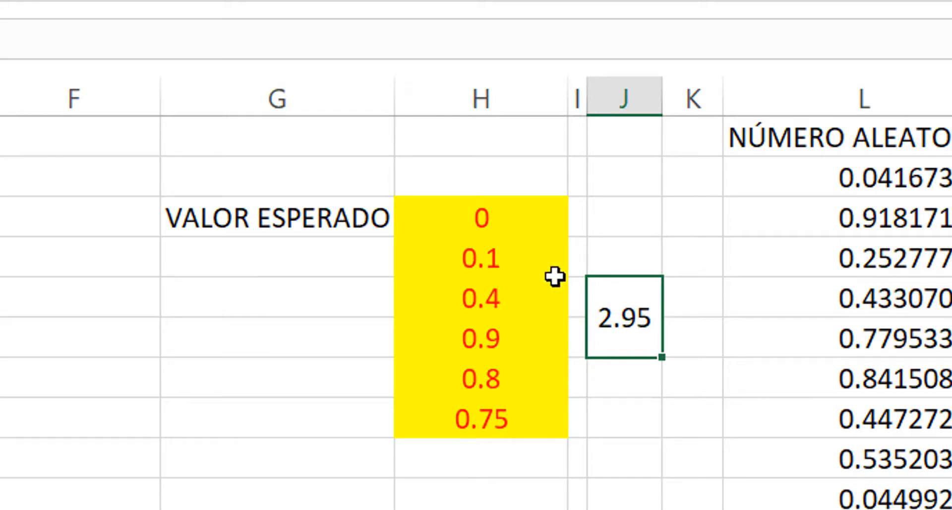
click(511, 219)
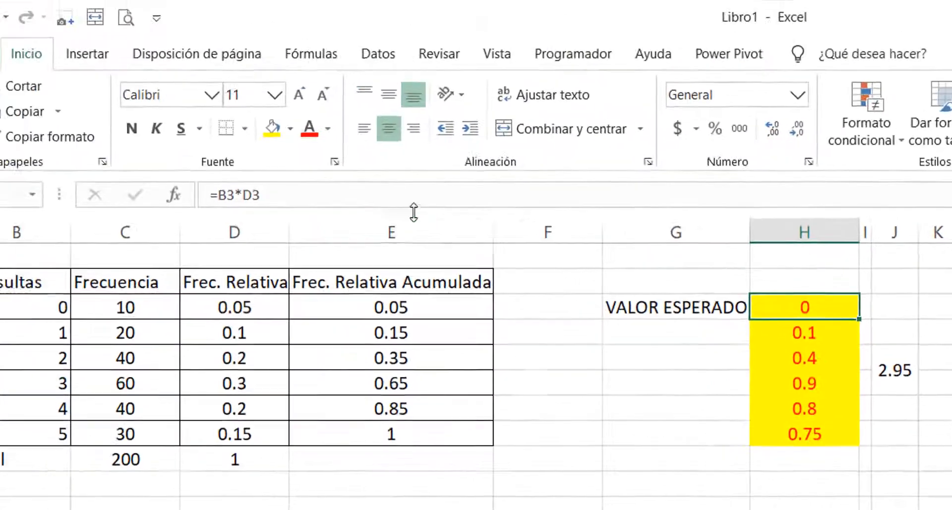
click(443, 210)
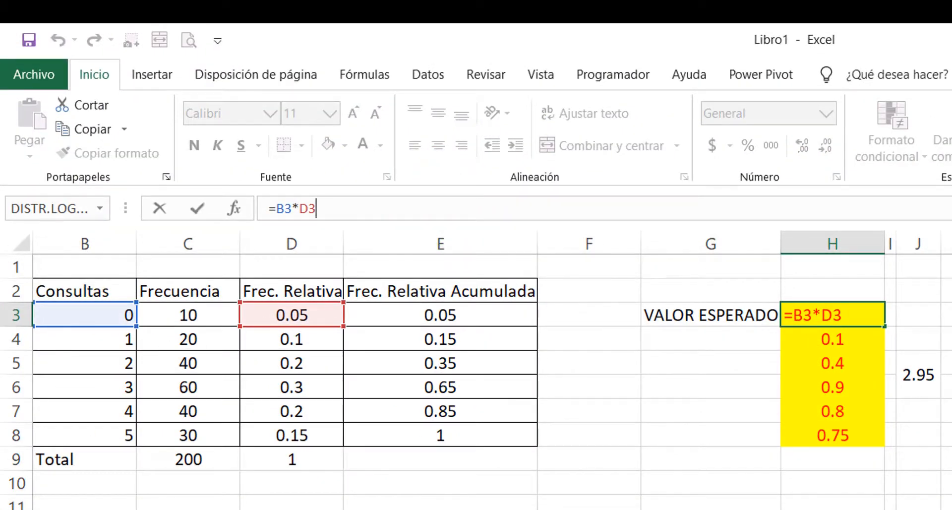
key(Return)
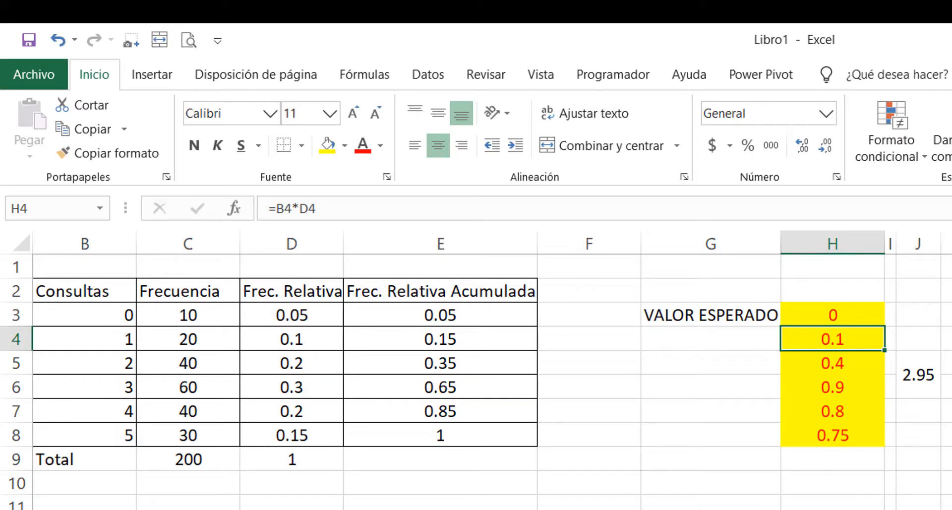
key(Up)
key(Down)
key(Down)
key(Down)
key(Down)
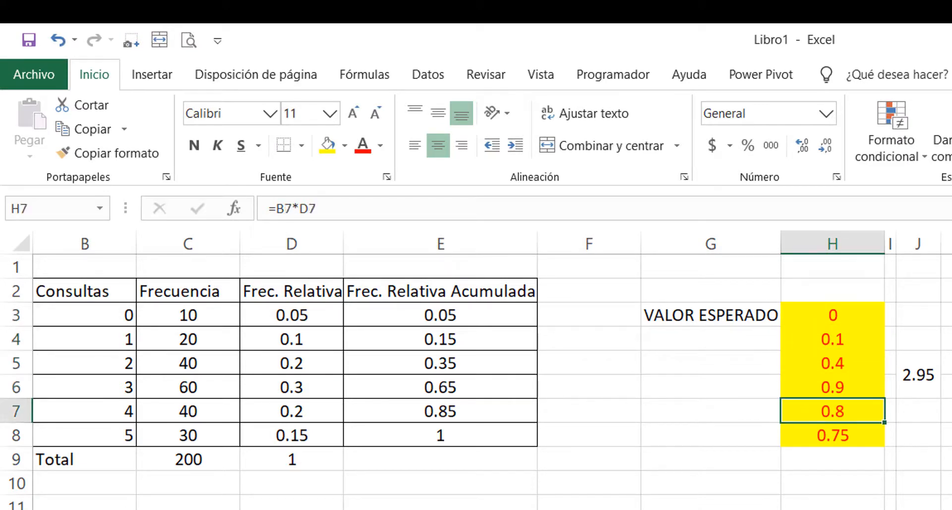
key(Down)
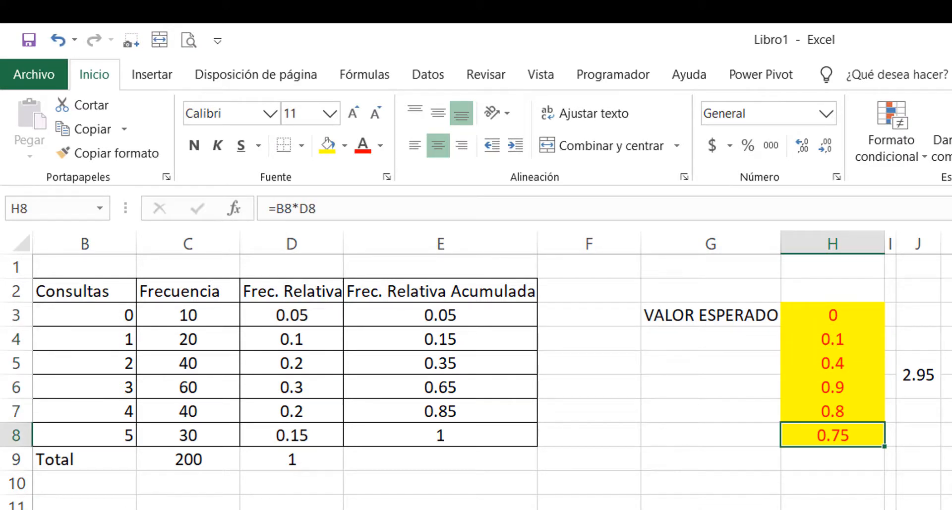
- Examine the SUMA formula in J5 that adds up the VALOR ESPERADO results in column H
key(Right)
key(Up)
key(Up)
key(Right)
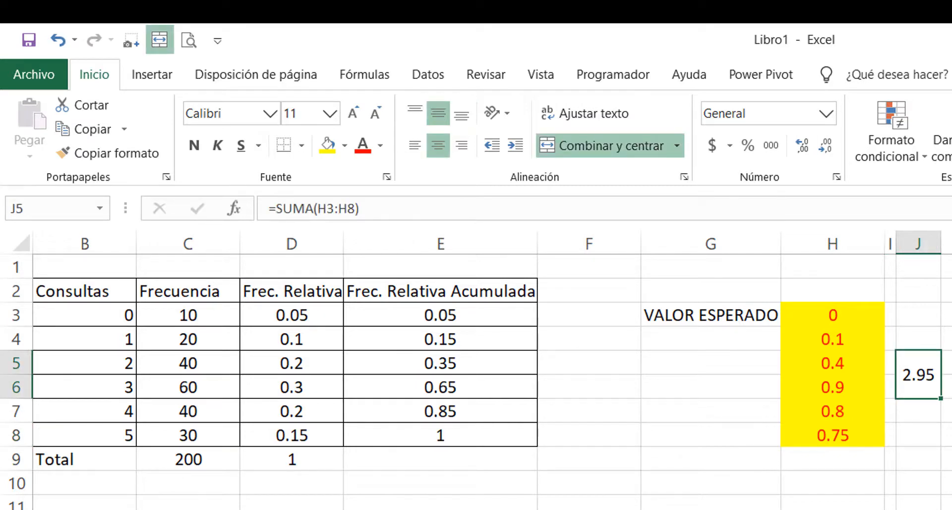
key(shift+Left)
key(shift+Left)
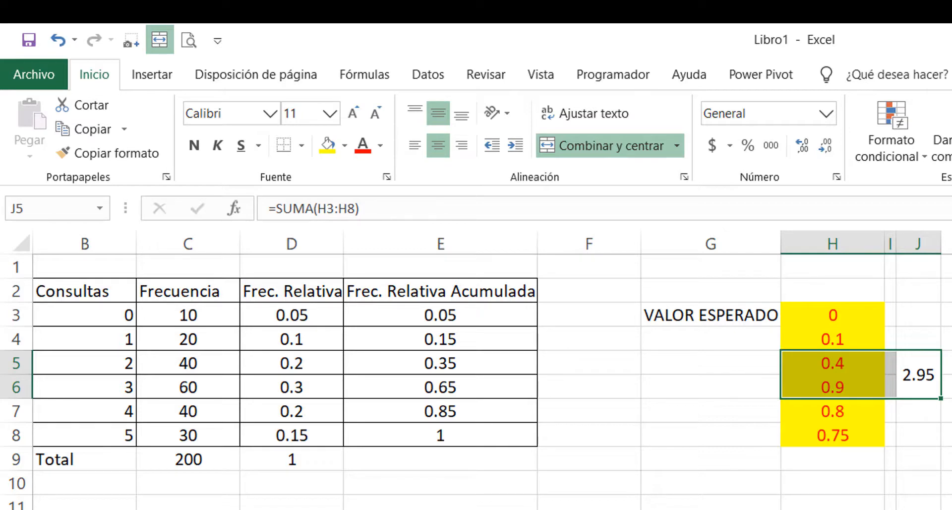
- Select the VALOR ESPERADO label in G3 together with the block of results beside it
key(Up)
key(Up)
key(Left)
key(Left)
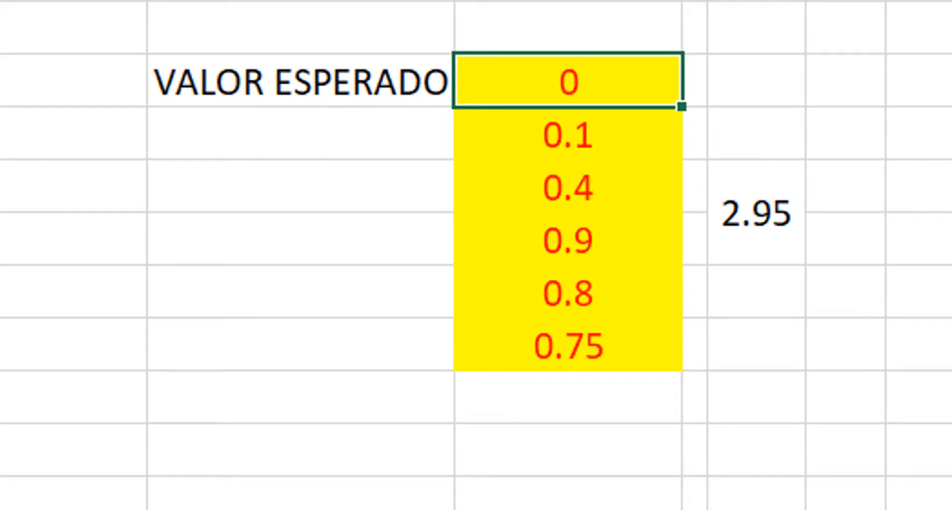
key(Left)
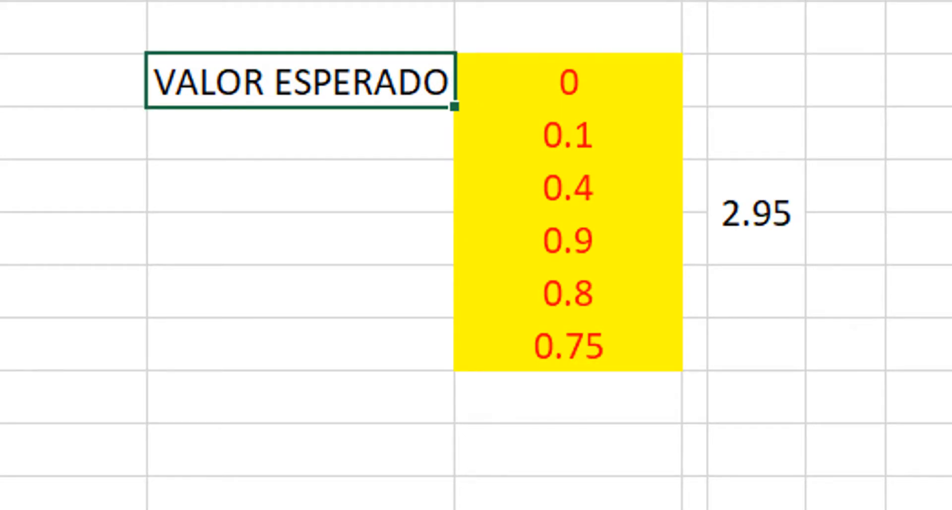
key(shift+Right)
key(shift+Right)
key(shift+Right)
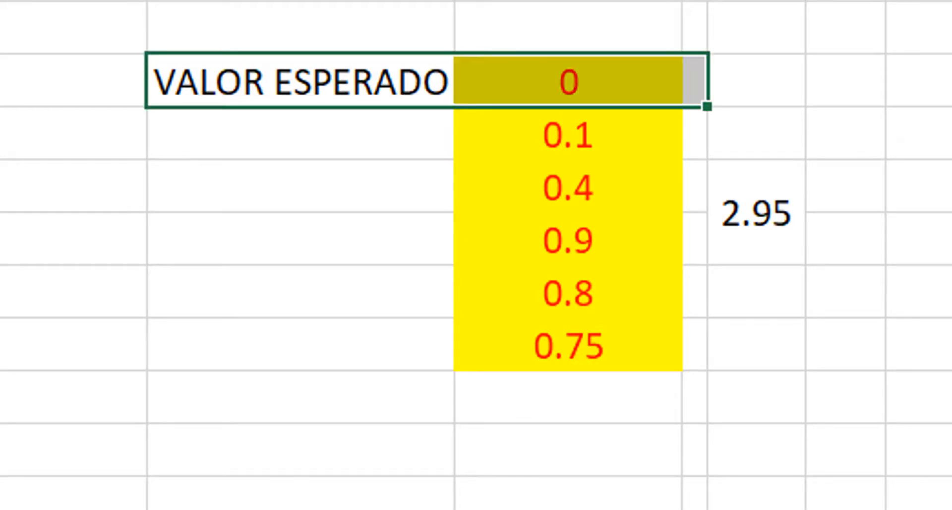
key(shift+Down)
key(shift+Down)
key(shift+Down)
key(shift+Down)
key(shift+Down)
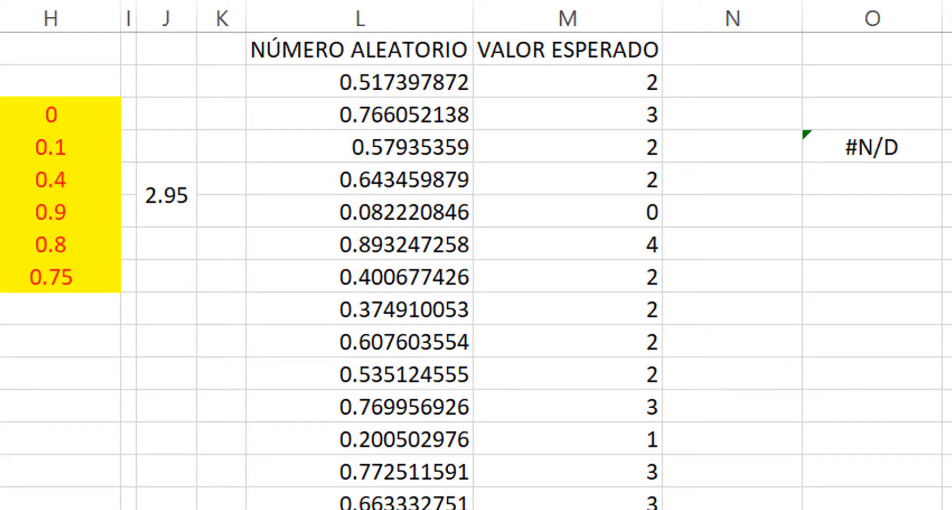
- Recalculate the random numbers and examine the ALEATORIO formulas in L2:L25 before returning to the header in L1
key(F9)
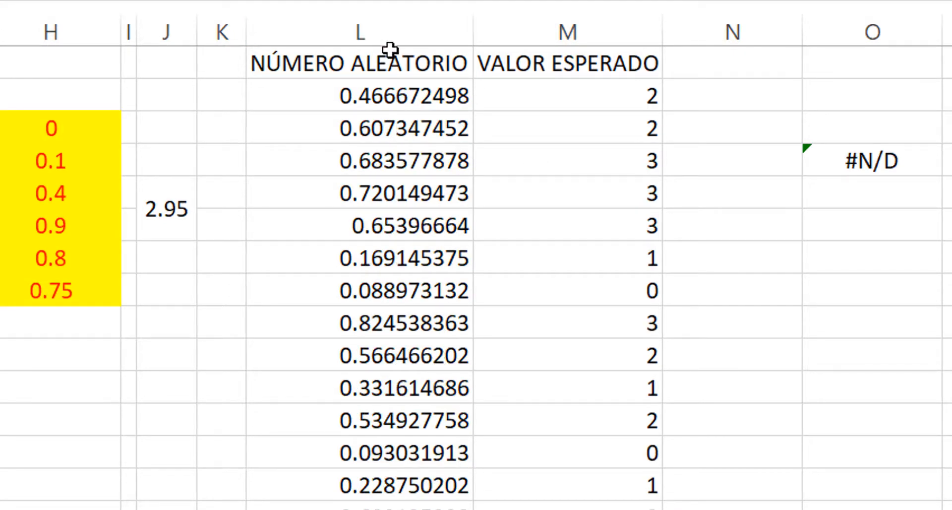
click(370, 97)
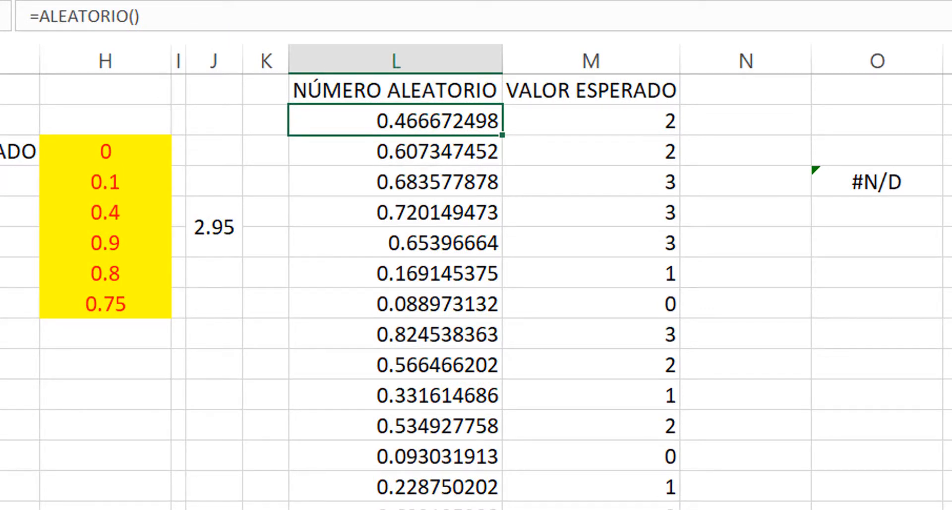
key(Down)
key(Down)
key(Down)
key(Down)
key(Down)
key(Down)
key(Down)
key(Down)
key(Down)
key(Down)
key(Down)
key(Down)
key(Down)
key(Down)
key(Down)
key(Down)
key(Down)
key(Down)
key(Down)
key(Down)
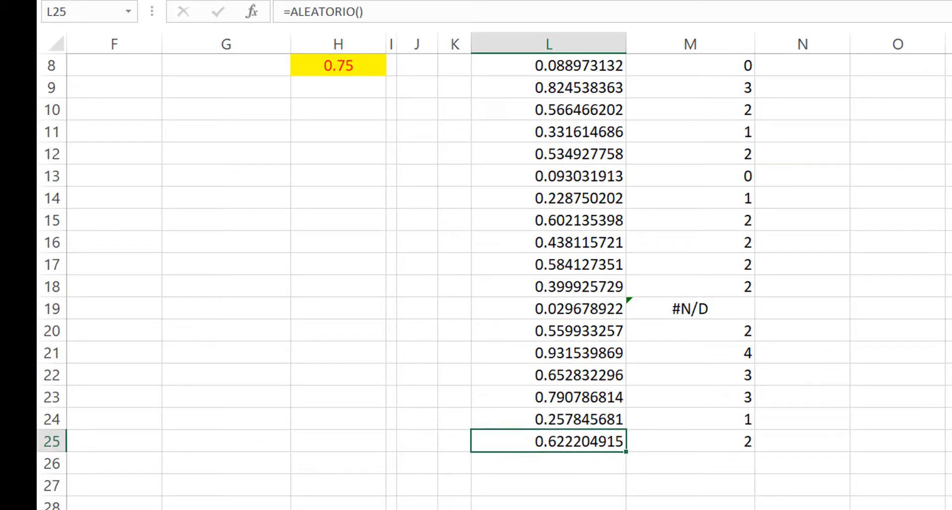
key(Up)
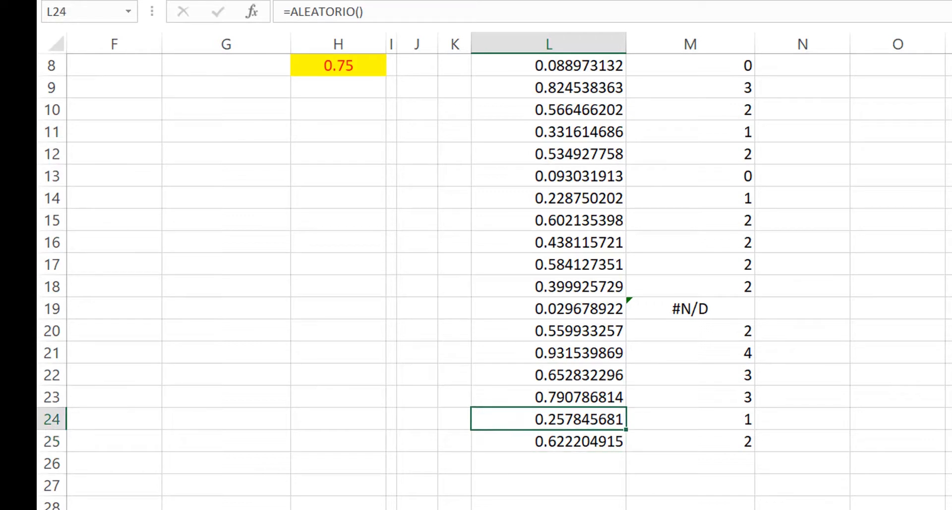
key(Down)
key(Up)
key(Up)
key(Up)
key(Up)
key(Up)
key(Up)
key(Up)
key(Up)
key(Up)
key(Up)
key(Up)
key(Up)
key(Up)
key(Up)
key(Up)
key(Up)
key(Up)
key(Up)
key(Up)
key(Up)
key(Up)
key(Up)
key(Up)
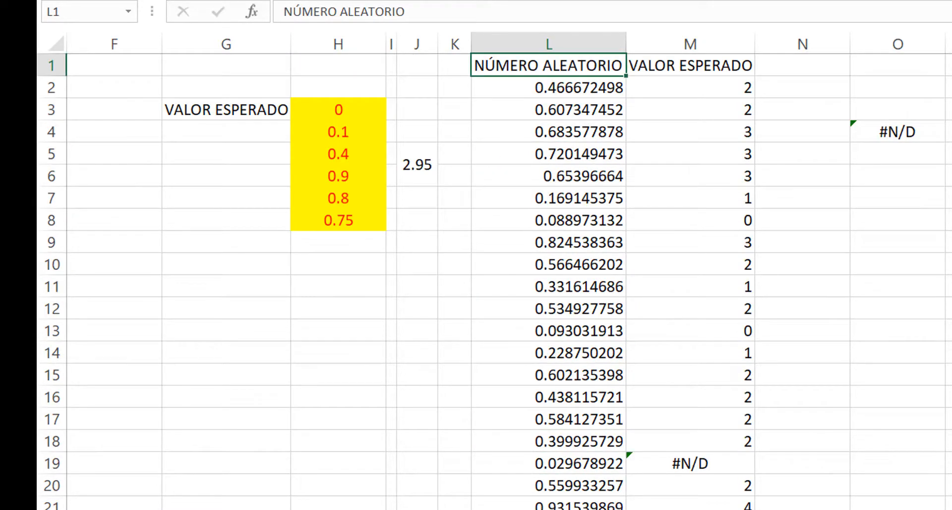
- Start a BUSCARV formula in M2 with the random number in L2 as the lookup value
key(Right)
key(Down)
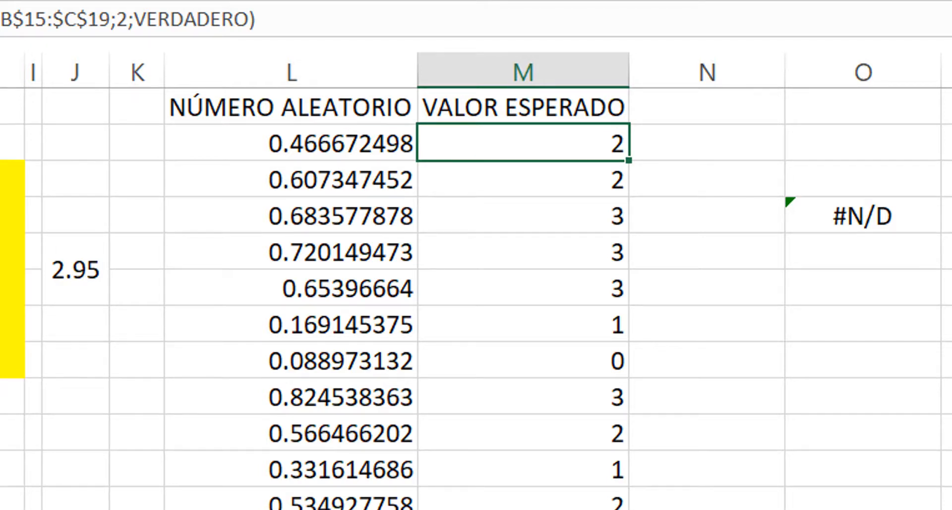
text(=bus)
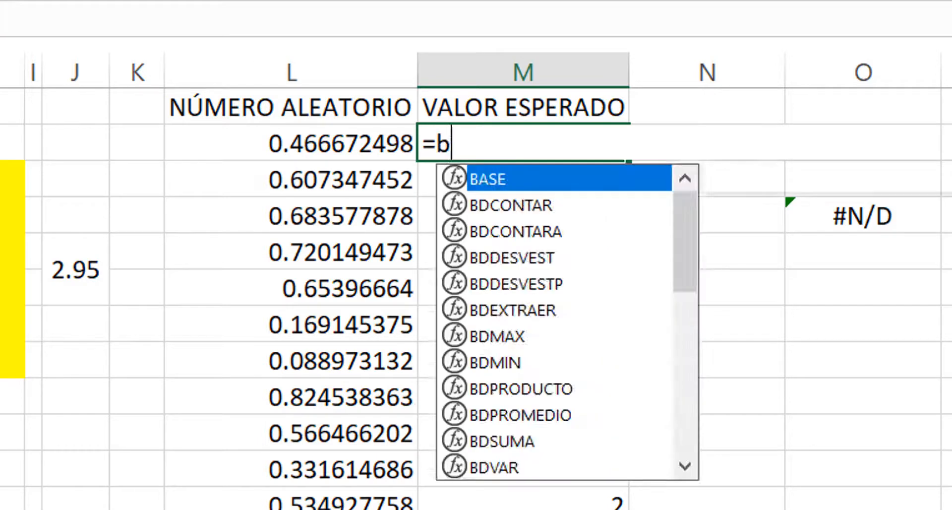
key(Down)
key(Down)
key(Tab)
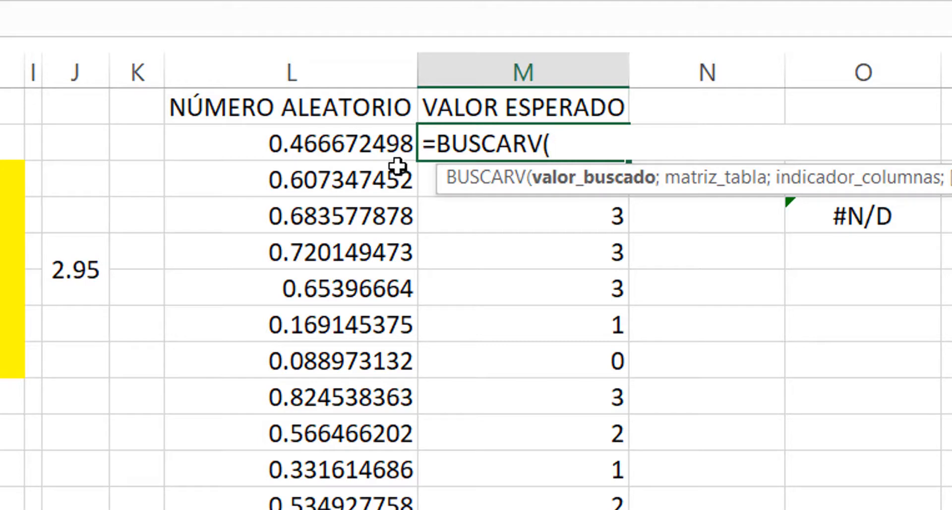
click(338, 145)
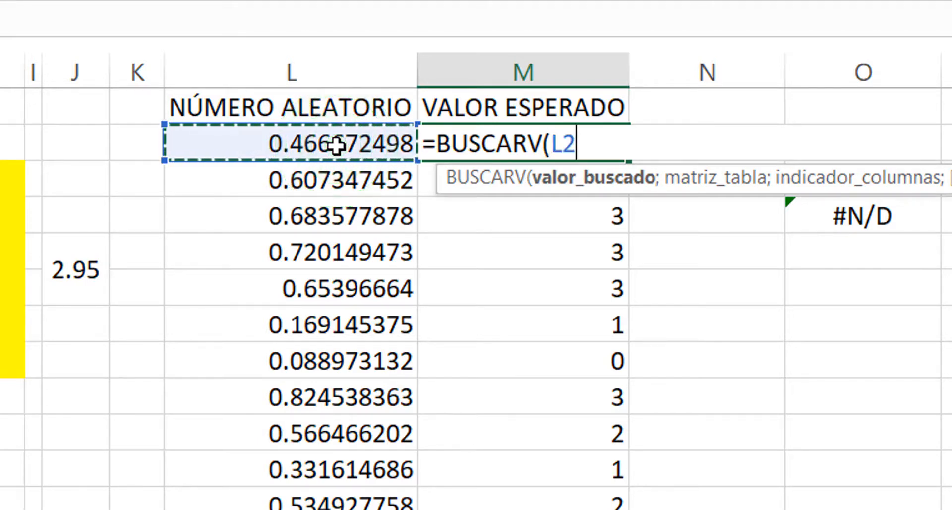
text(;)
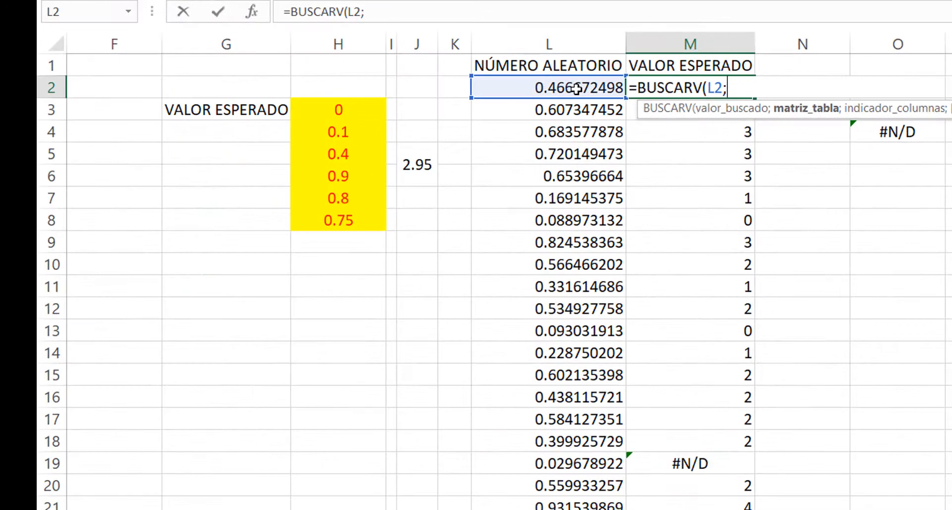
- Use the Frec. Relativa and Consultas table B15:C20 as the BUSCARV table, fixed as absolute reference $B$15:$C$20
click(304, 319)
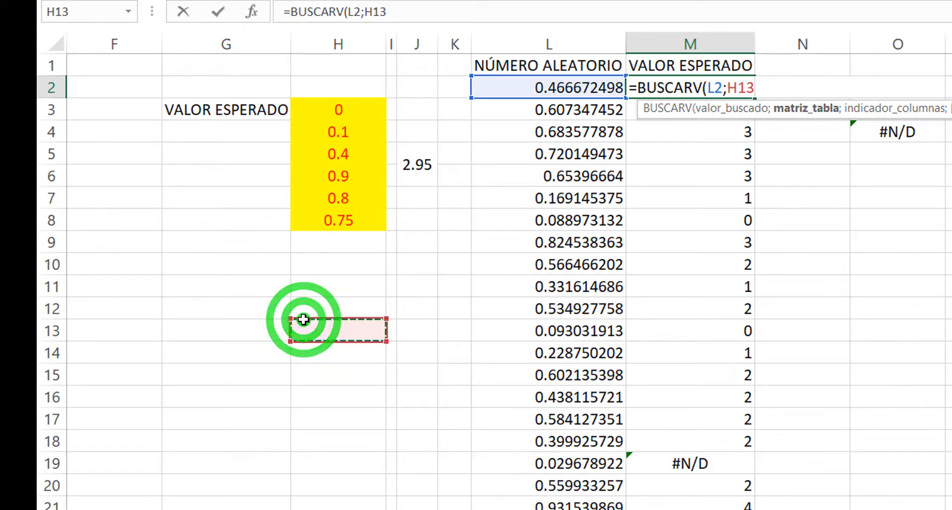
key(Left)
key(Left)
key(Left)
key(Left)
key(Left)
key(Left)
key(Left)
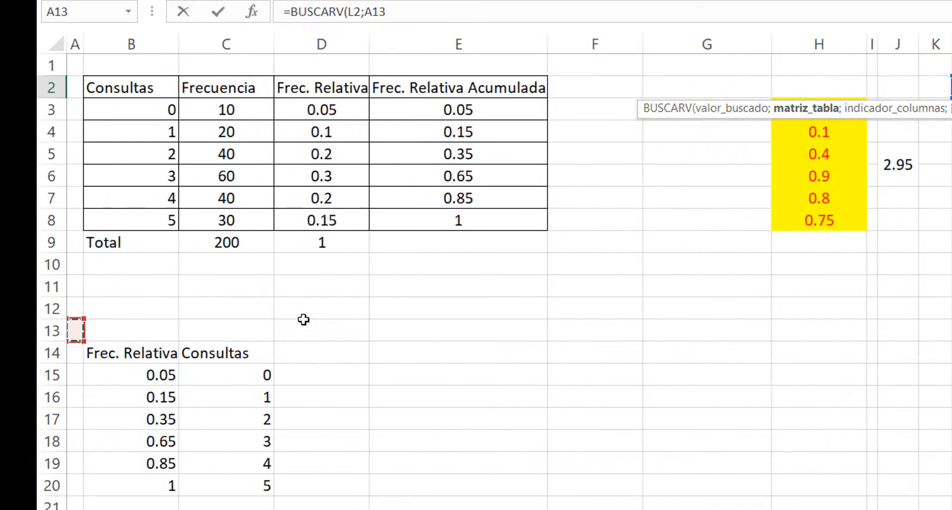
key(Down)
key(Right)
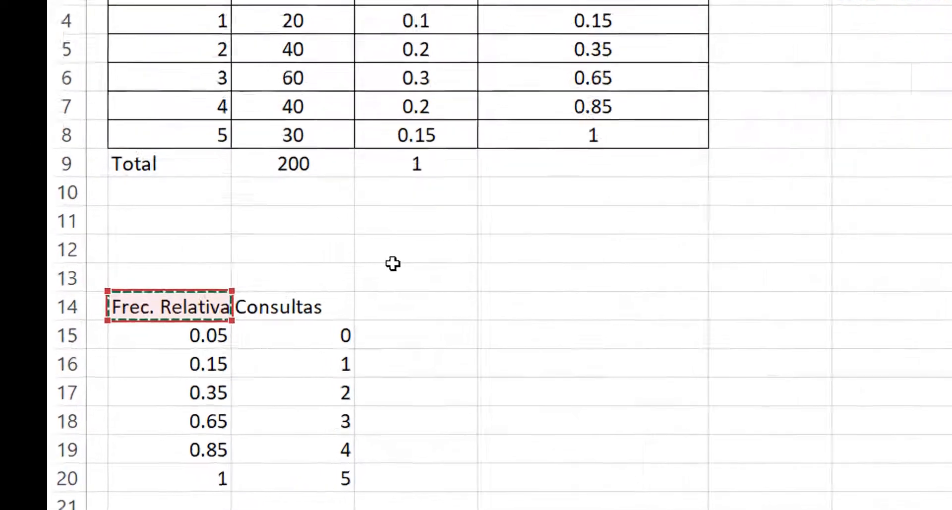
key(Down)
key(shift+Right)
key(shift+Down)
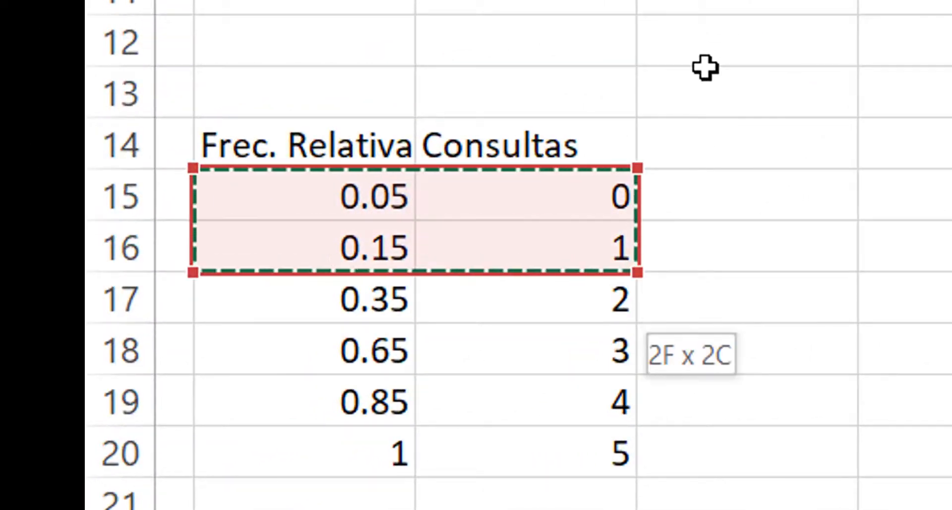
key(shift+Down)
key(shift+Down)
key(shift+Down)
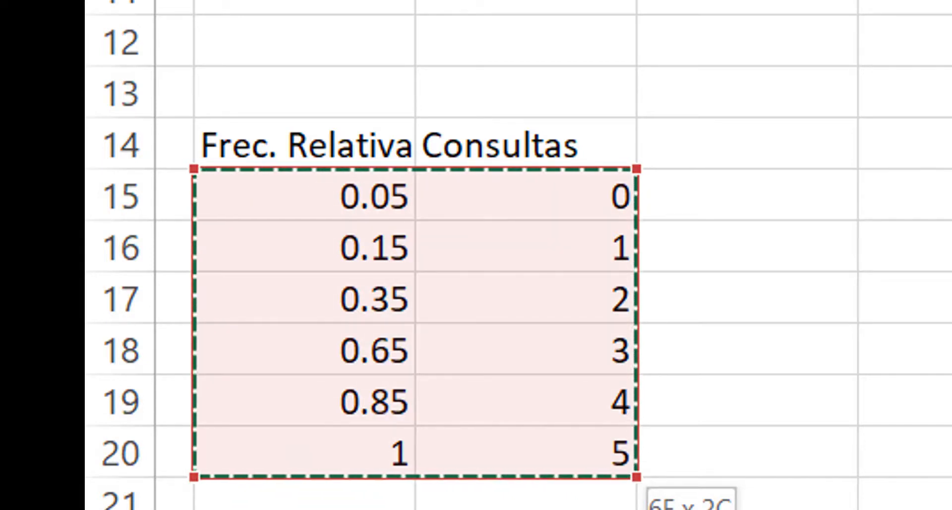
key(F4)
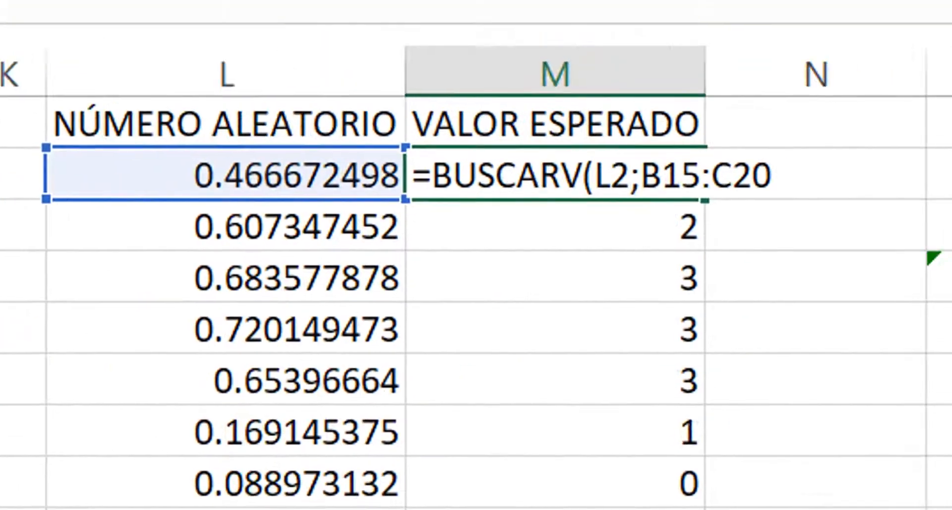
key(F4)
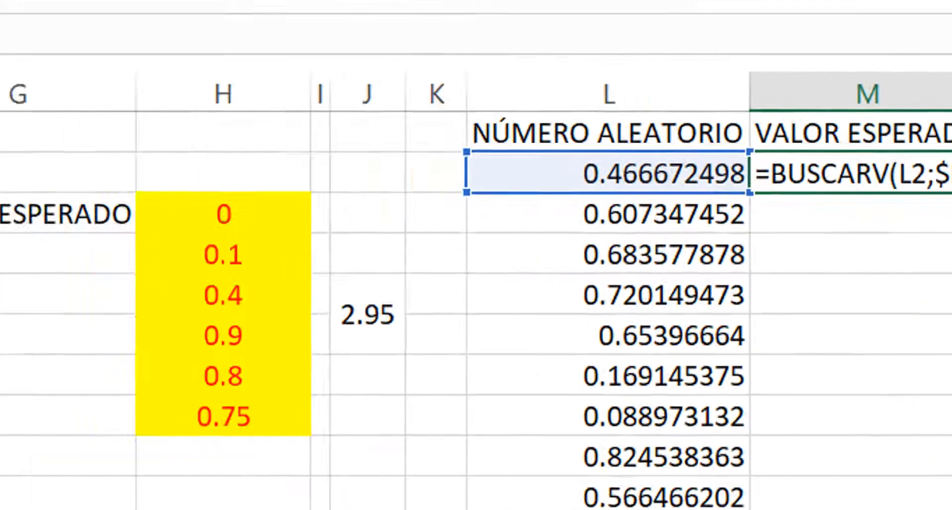
- Complete the BUSCARV formula in M2 with column index 2 and the VERDADERO approximate match
text(;)
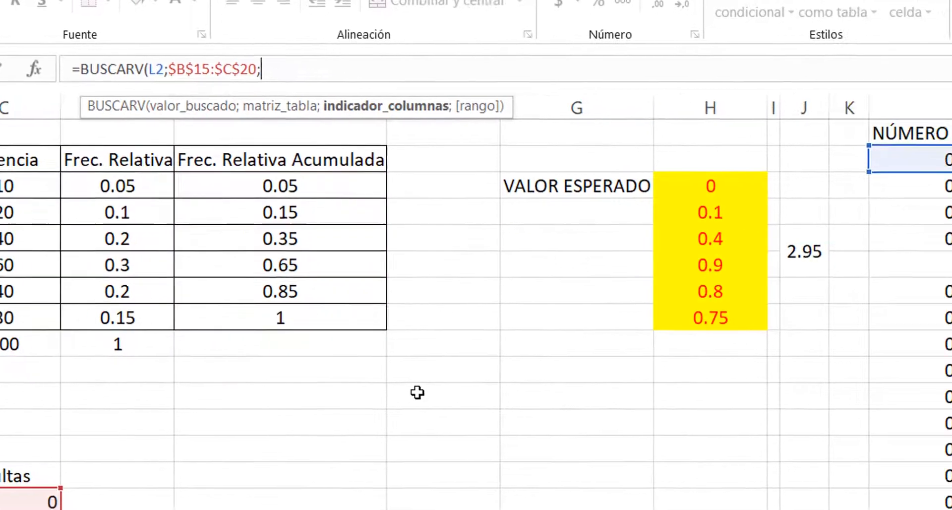
text(2;)
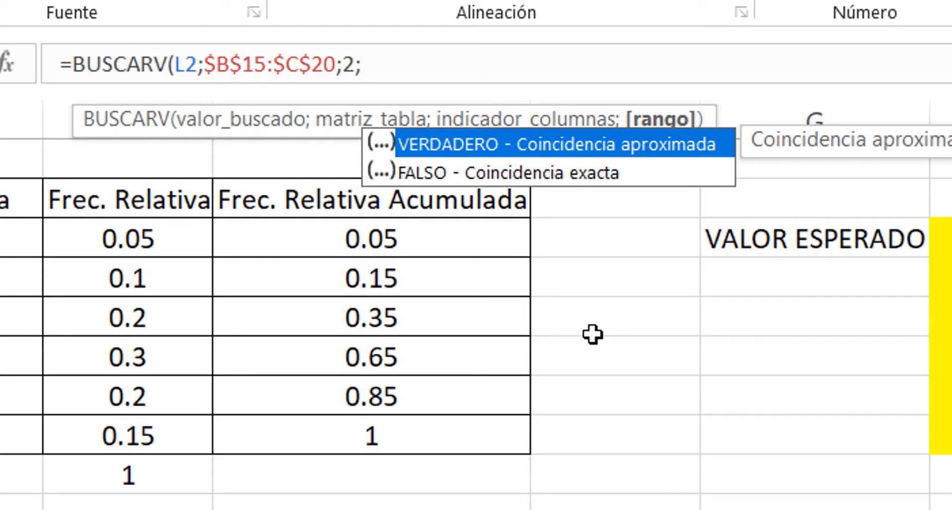
key(Tab)
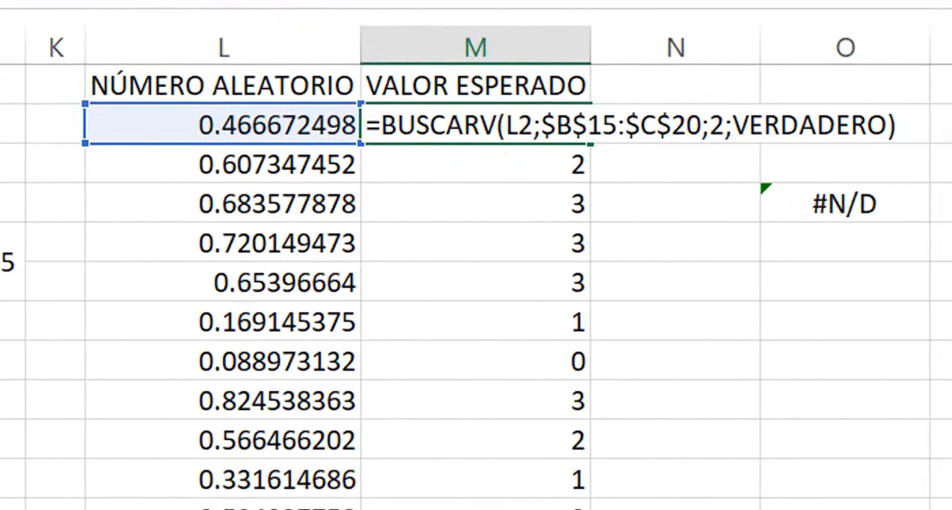
key(Return)
key(Up)
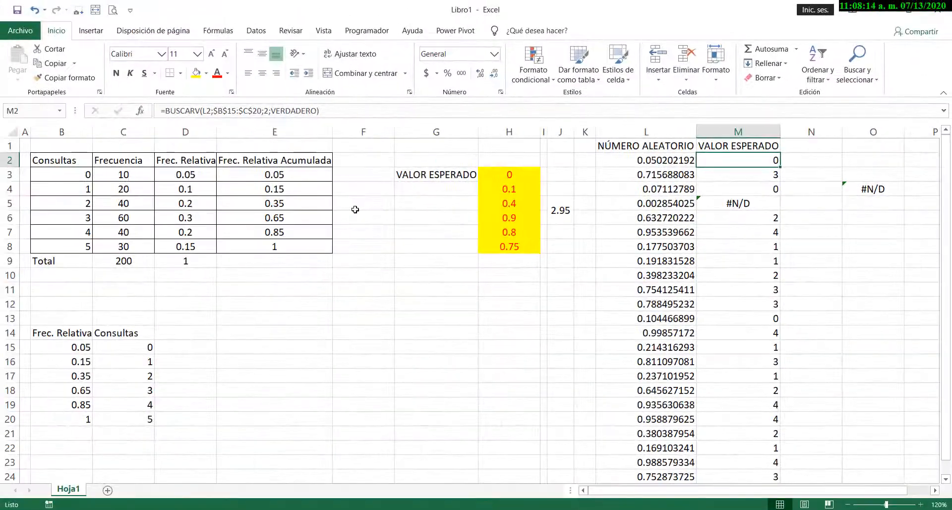
- Check the VALOR ESPERADO lookups below M2 and the first row of the lookup table at B15
key(Down)
key(Down)
key(Down)
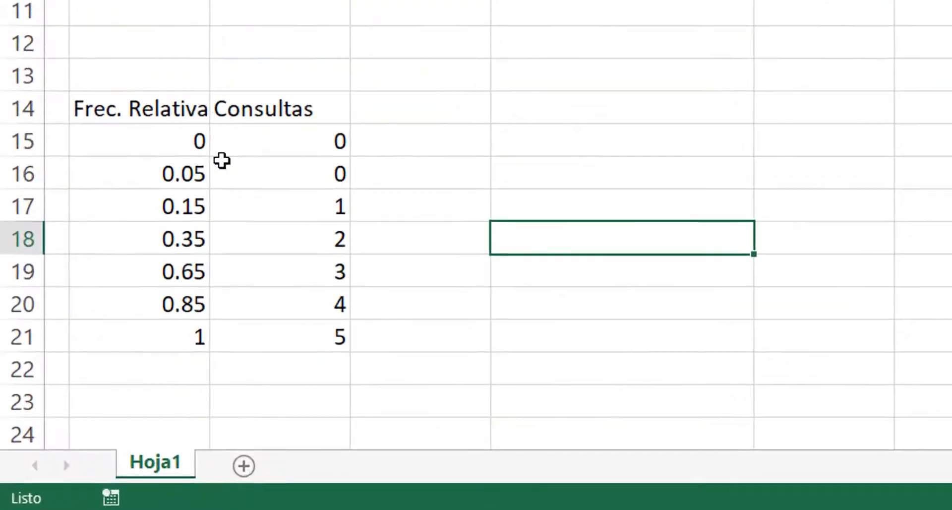
click(166, 140)
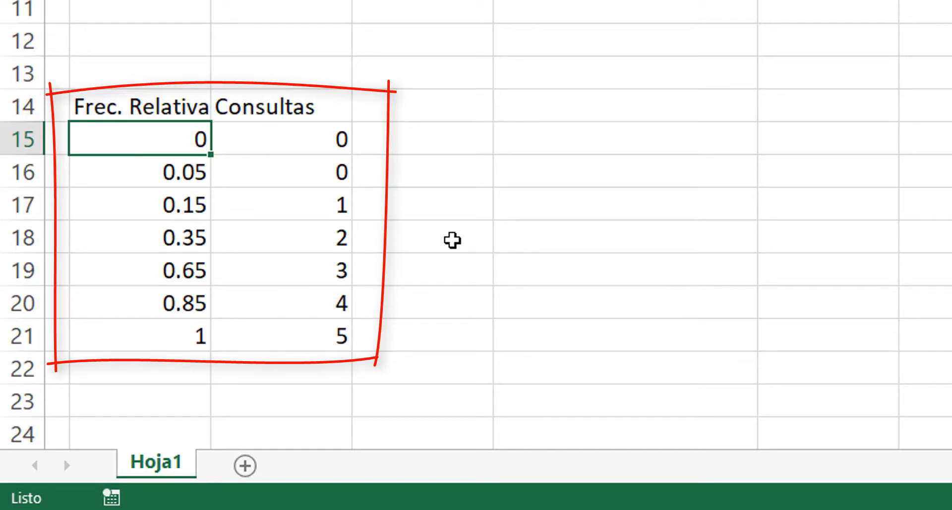
- Examine the Consultas values for the first two lookup rows and the BUSCARV results down the VALOR ESPERADO column M
key(Right)
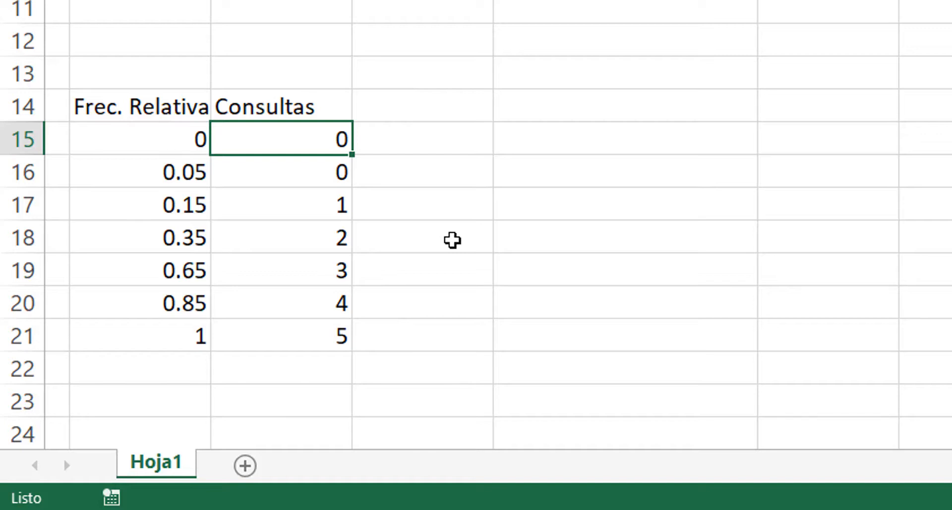
key(Down)
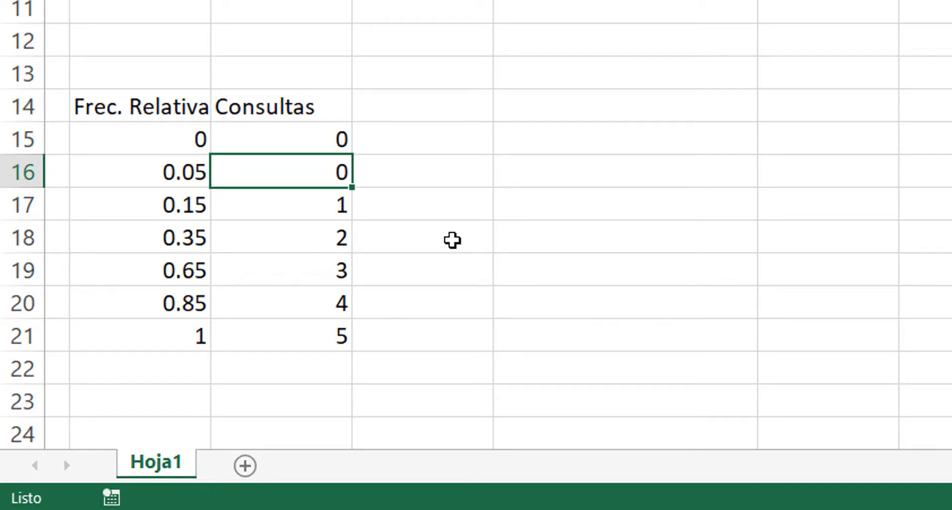
click(791, 30)
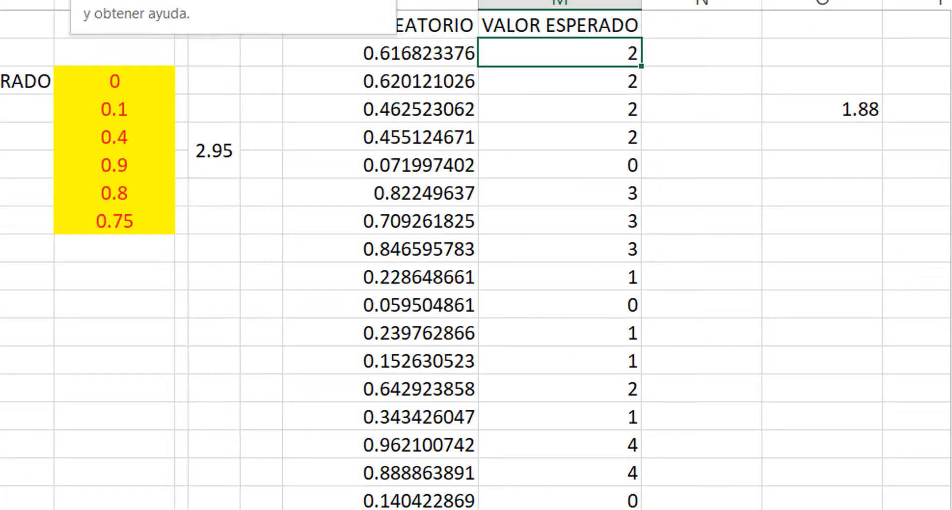
key(Down)
key(Down)
key(Down)
key(Down)
key(Down)
key(Down)
key(Down)
key(Down)
key(Down)
key(Down)
key(Down)
key(Down)
key(Down)
key(Down)
key(Down)
key(Down)
key(Down)
key(Down)
key(Down)
key(Down)
key(Down)
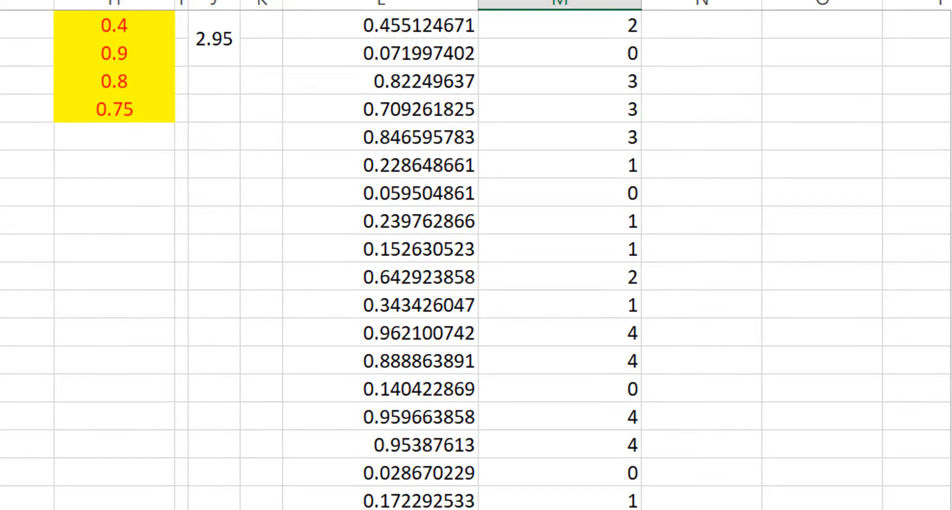
key(Up)
key(Up)
key(Up)
key(Up)
key(Up)
key(Up)
key(Up)
key(Up)
key(Up)
key(Up)
key(Up)
key(Up)
key(Up)
key(Up)
key(Up)
key(Up)
key(Up)
key(Up)
key(Up)
key(Up)
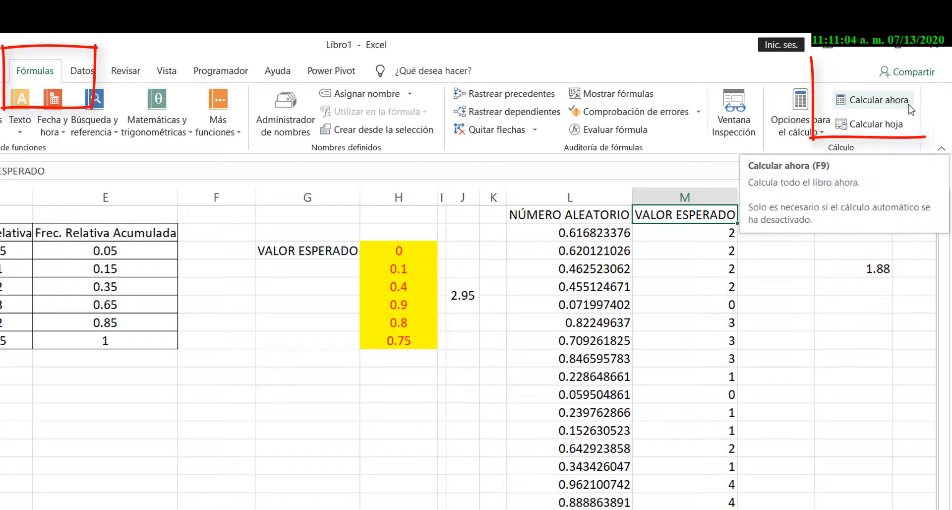
- Recalculate the workbook repeatedly to generate new sets of random numbers and refresh the simulated average in O4
click(907, 107)
click(909, 108)
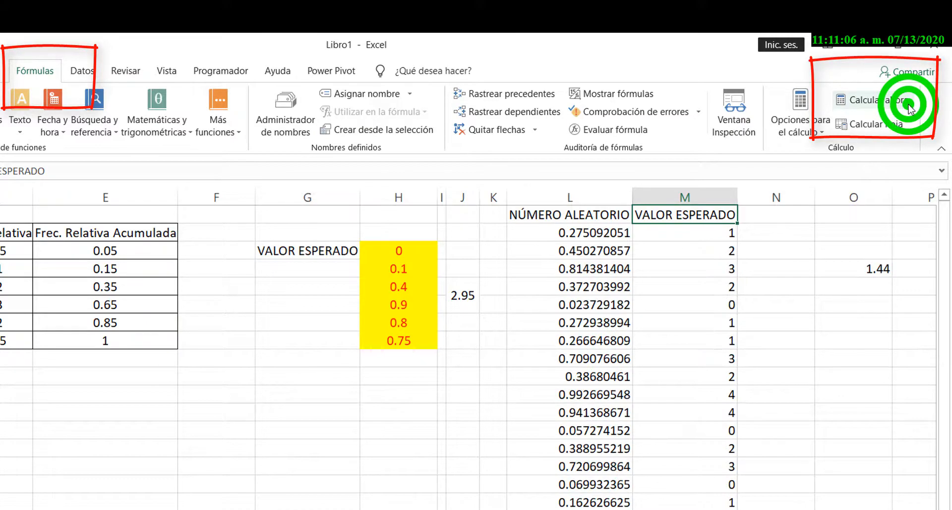
click(909, 108)
click(909, 108)
click(908, 108)
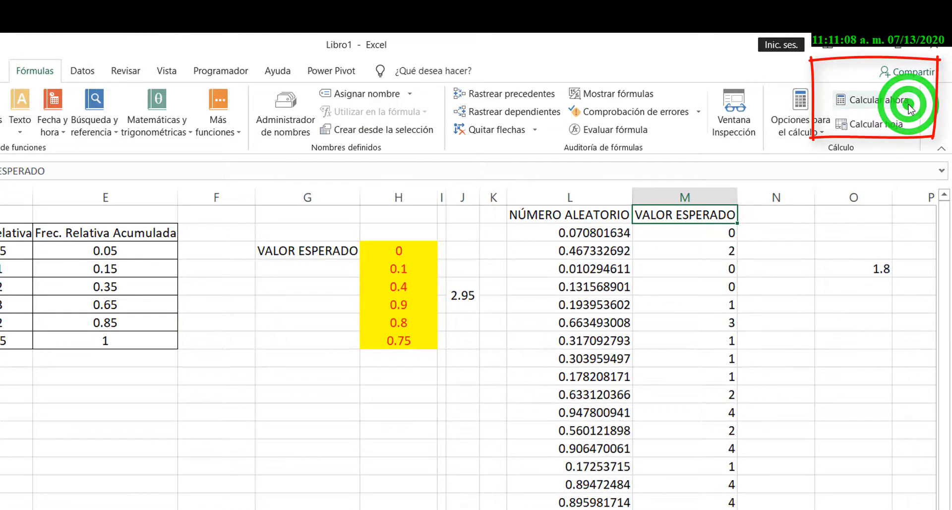
click(909, 109)
click(909, 108)
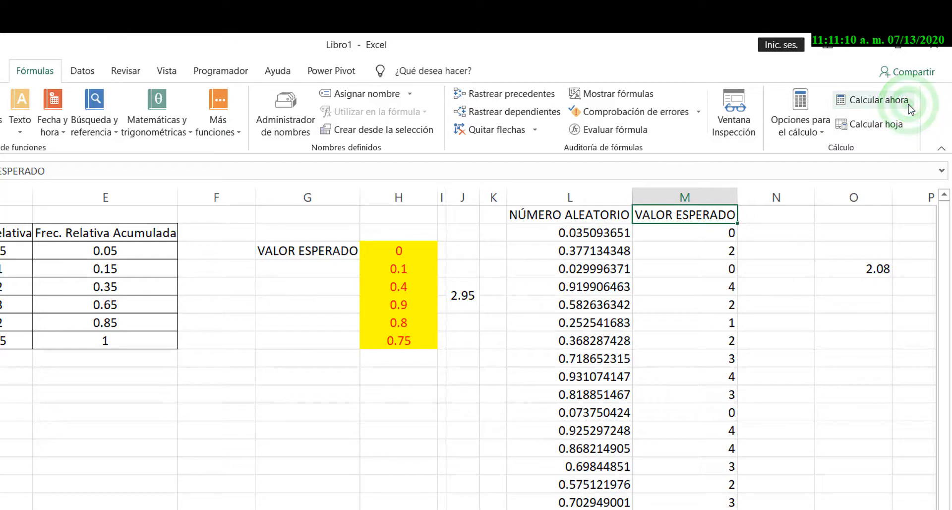
click(909, 108)
click(909, 108)
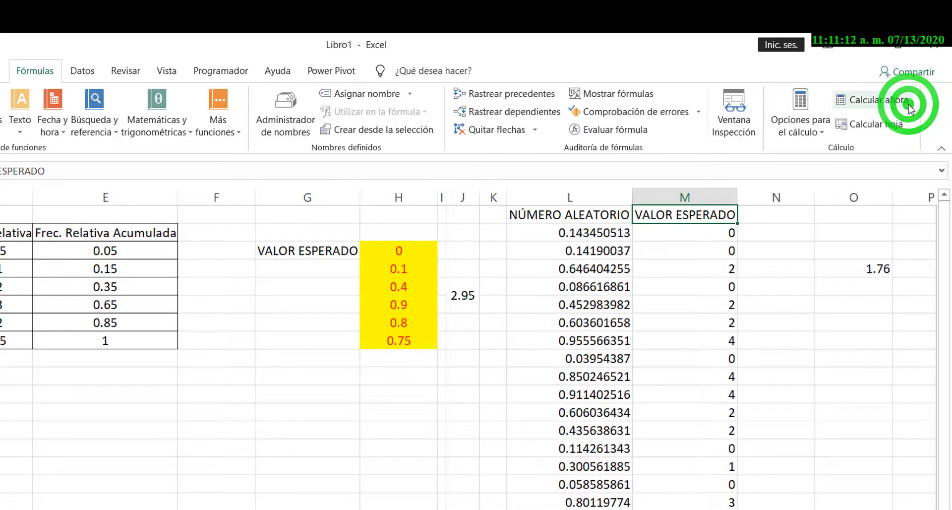
click(909, 109)
click(909, 108)
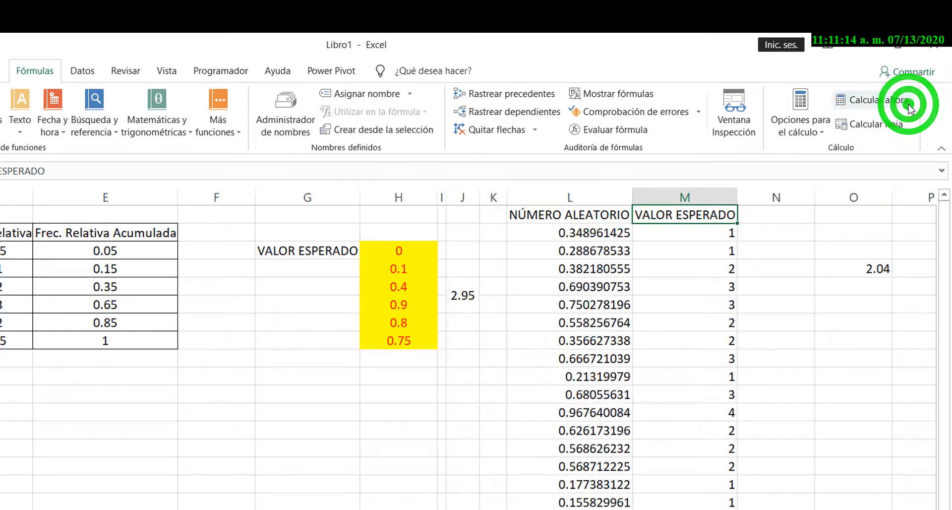
click(909, 108)
click(909, 108)
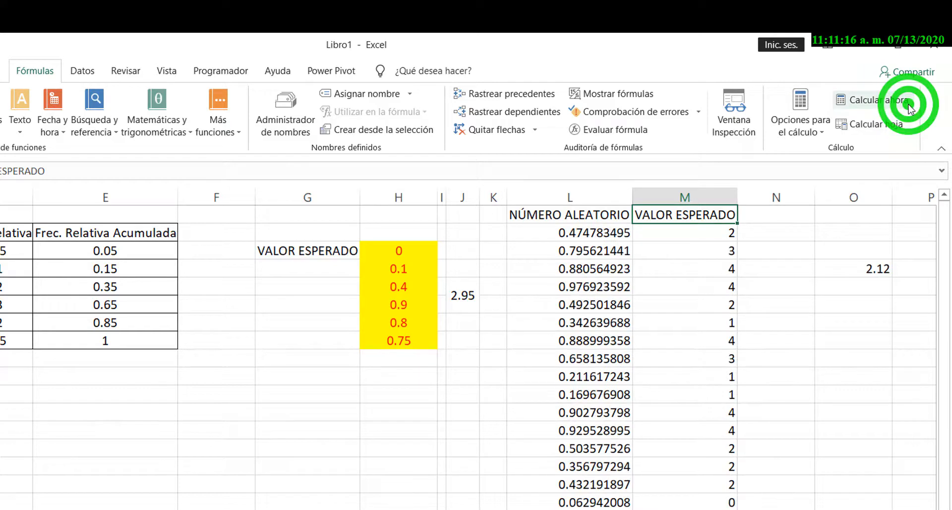
click(910, 108)
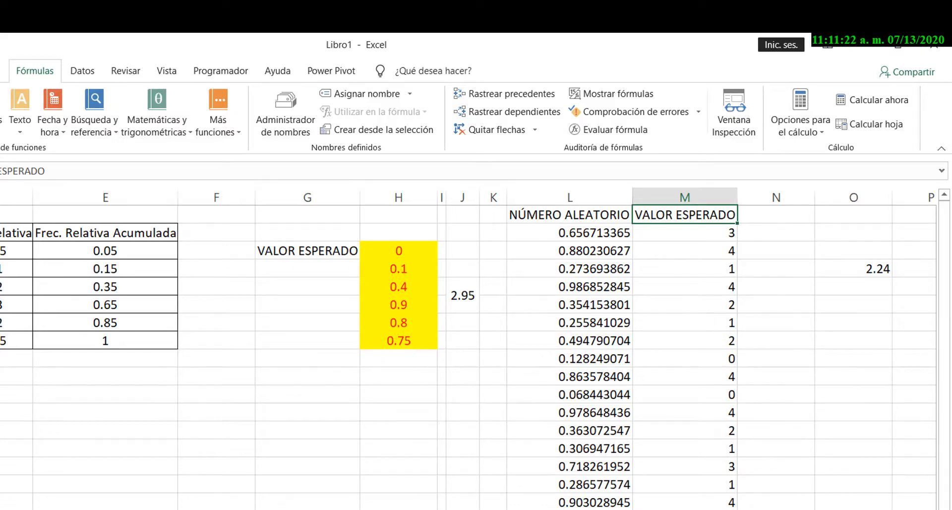
- Copy the VALOR ESPERADO heading into O3, above the simulated average
scroll(558, 372, right, 6)
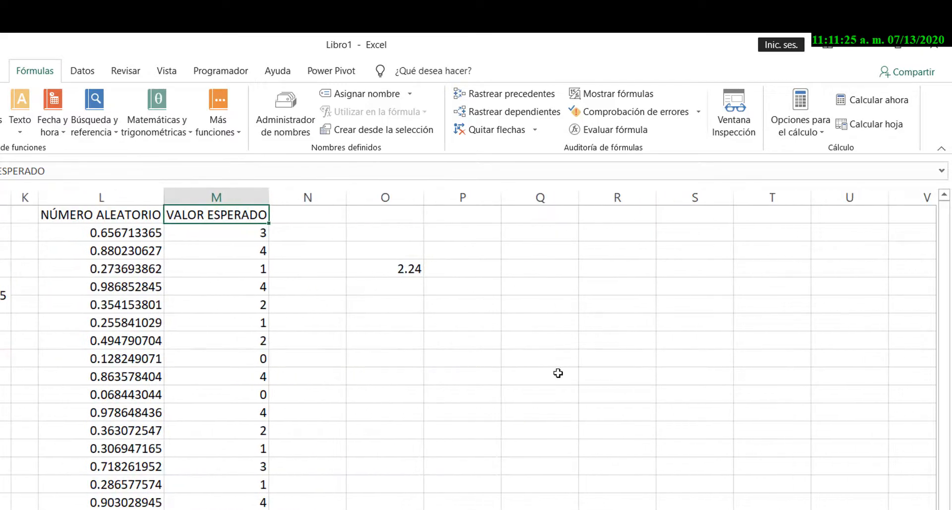
click(2, 215)
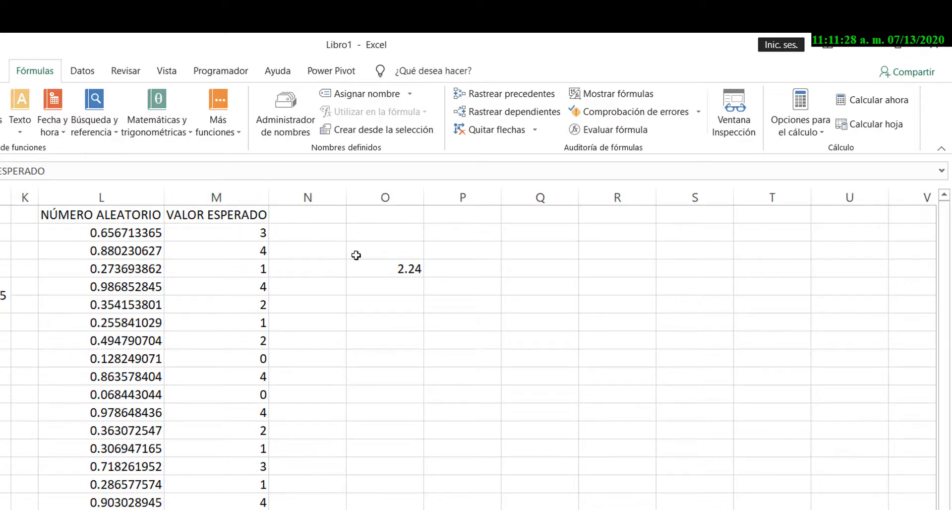
click(376, 248)
text(VALOR ESPERADO)
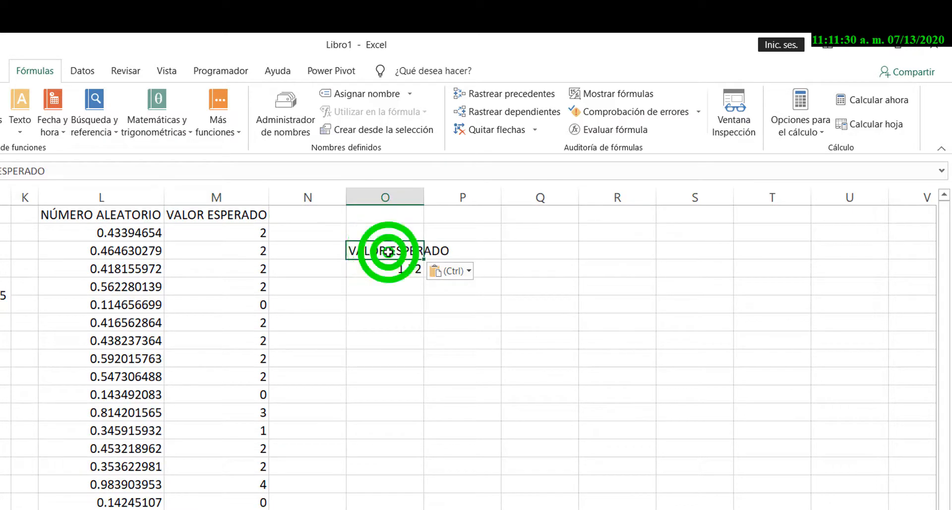
- Merge and center O3:P3 for the VALOR ESPERADO heading and O4:P4 for the simulated average
drag(389, 250, 446, 251)
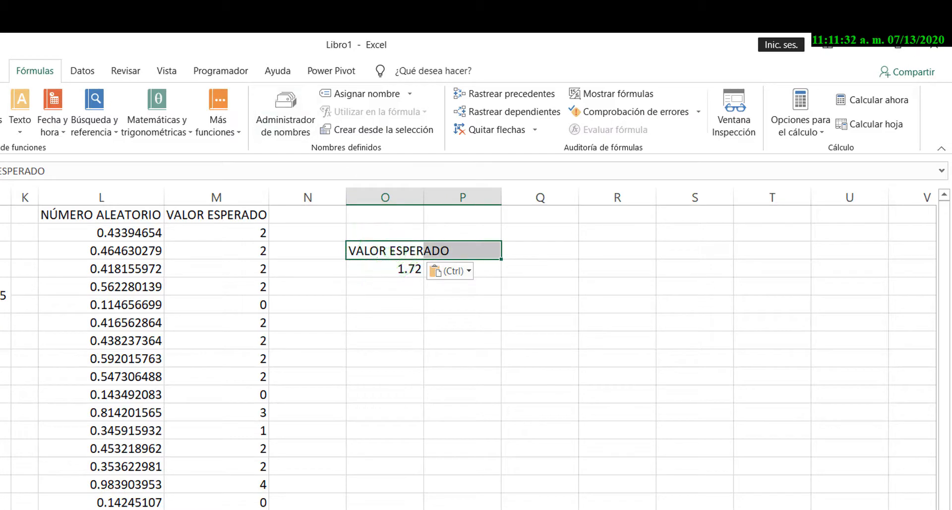
click(1, 71)
click(199, 124)
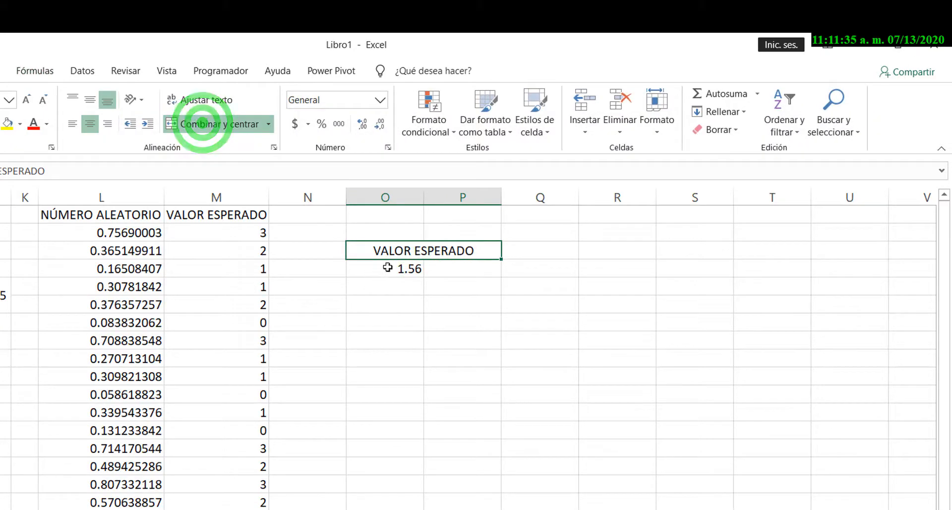
drag(385, 268, 461, 268)
click(201, 125)
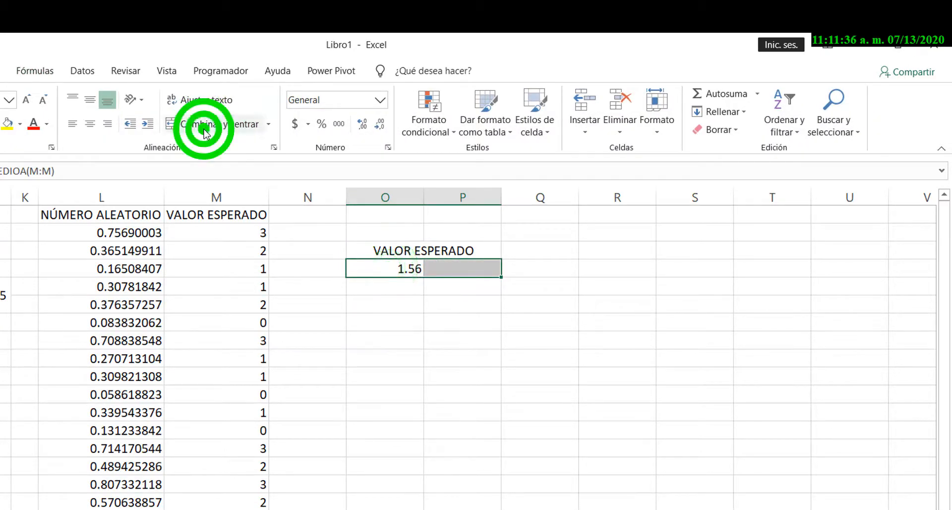
click(413, 417)
- Apply outline and inside borders to the VALOR ESPERADO heading and its average in O3:P4
drag(409, 255, 384, 269)
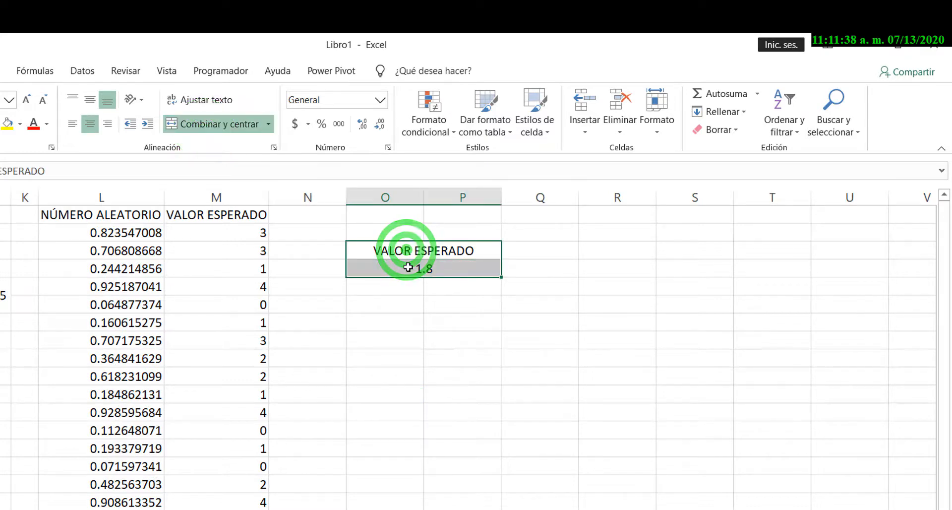
key(ctrl+t)
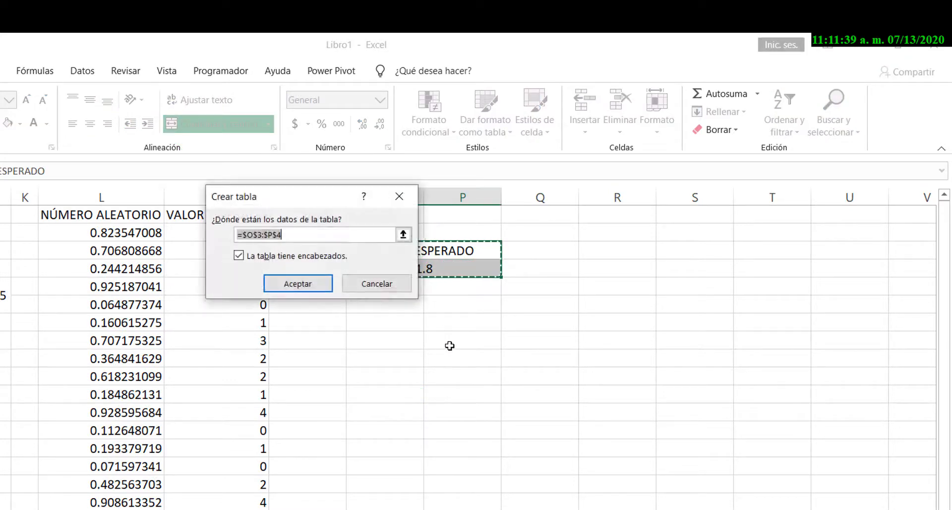
click(365, 289)
key(ctrl+1)
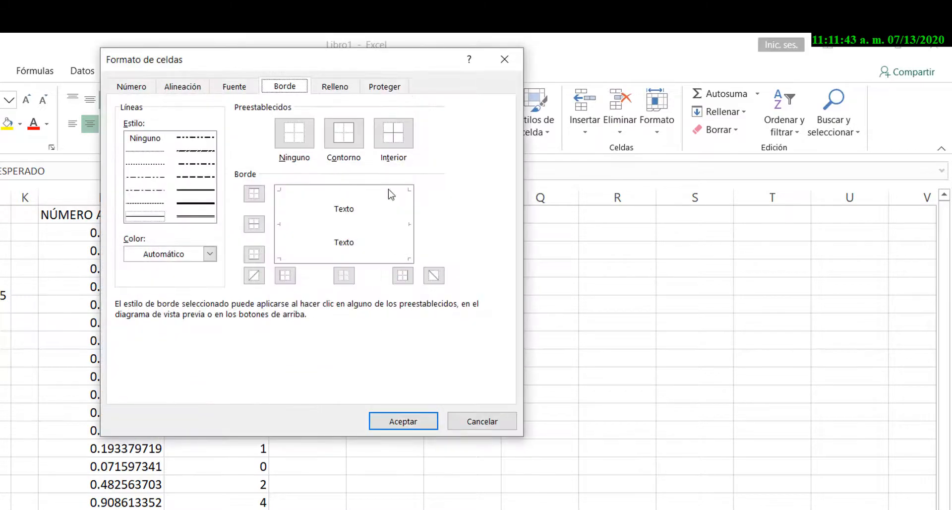
click(347, 137)
click(382, 138)
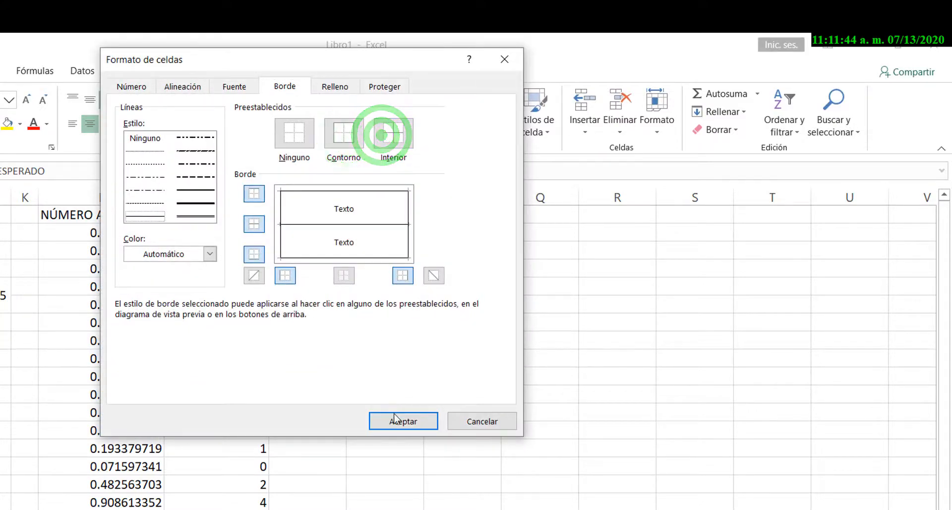
click(393, 416)
click(392, 415)
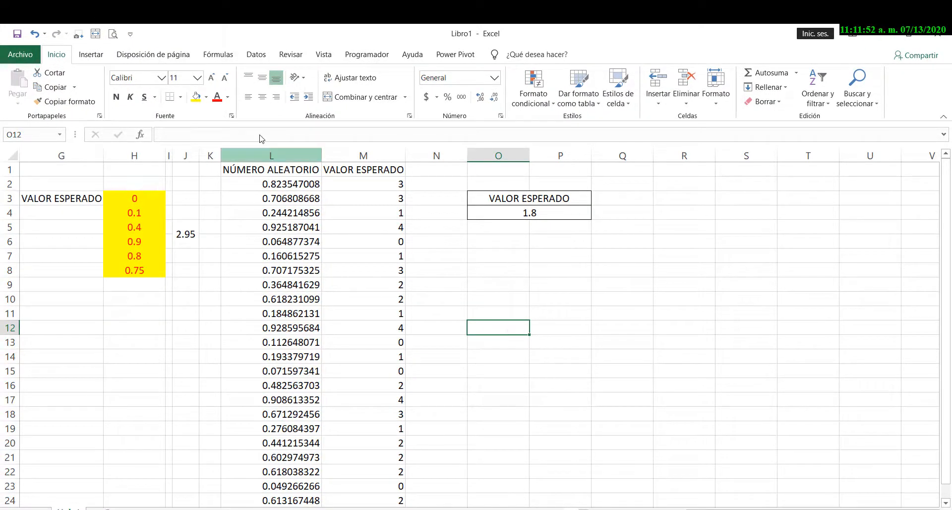
- Compare the expected value sum in J5 with the simulated PROMEDIOA average in O4 over repeated workbook recalculations
click(182, 237)
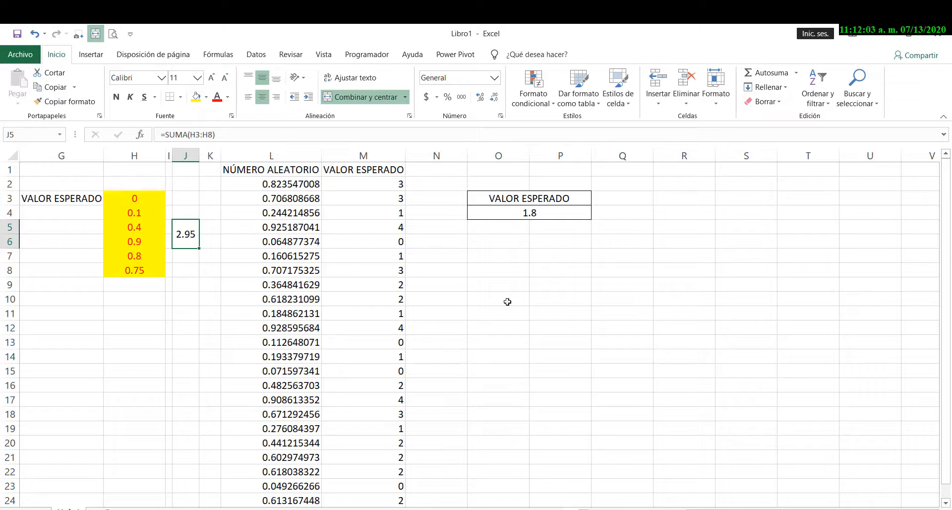
click(550, 212)
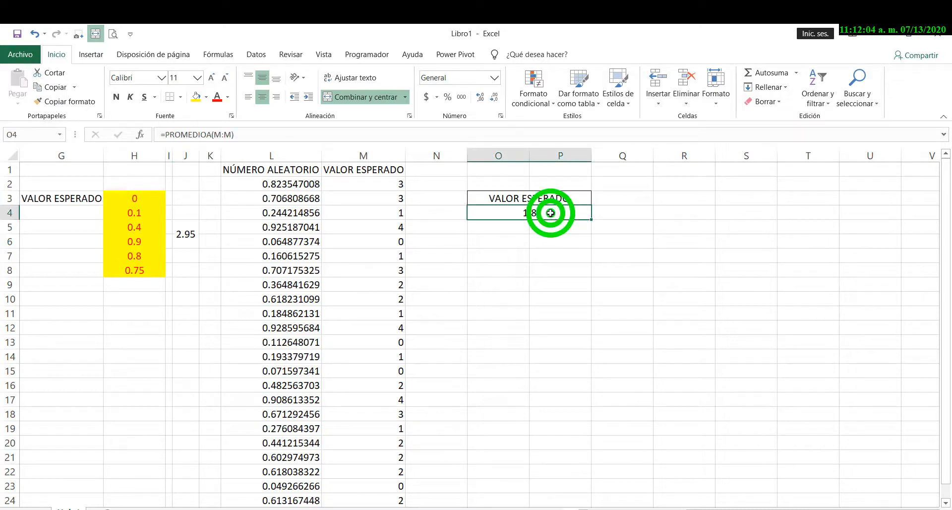
click(219, 54)
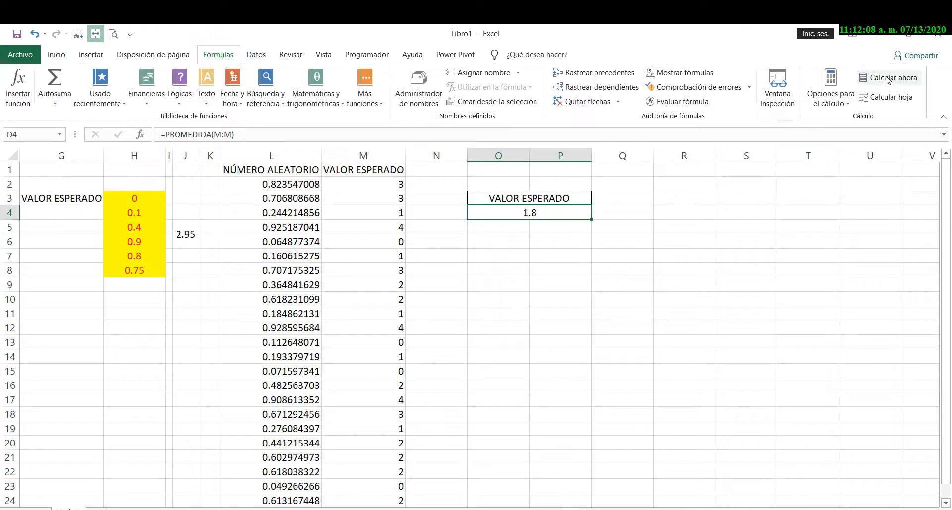
click(887, 78)
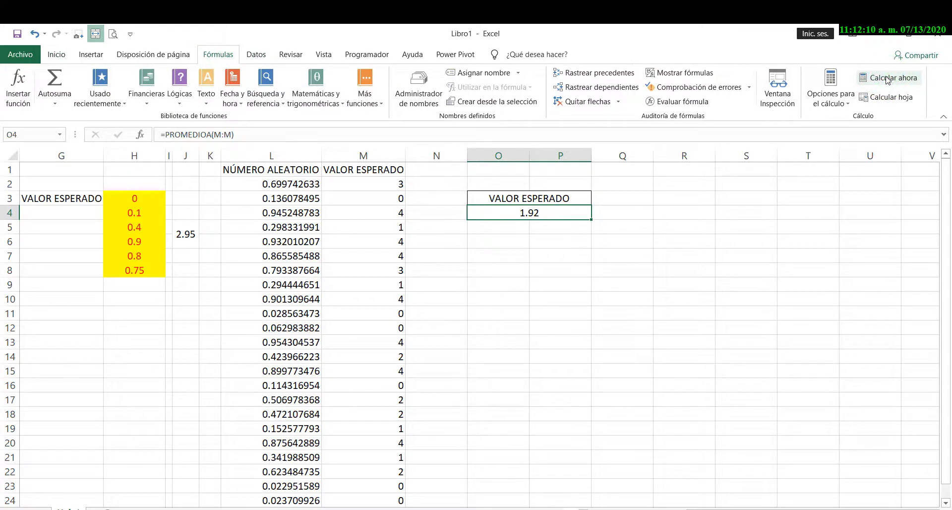
click(888, 79)
click(888, 78)
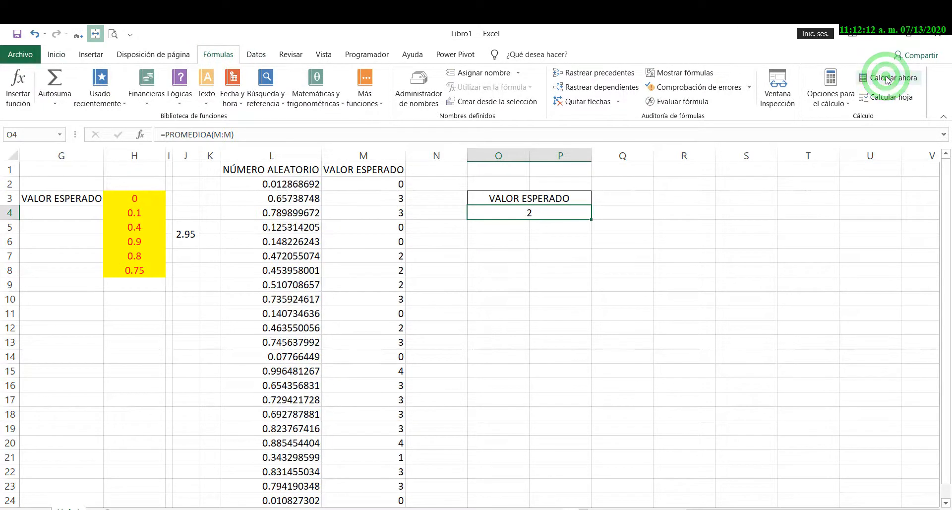
click(888, 79)
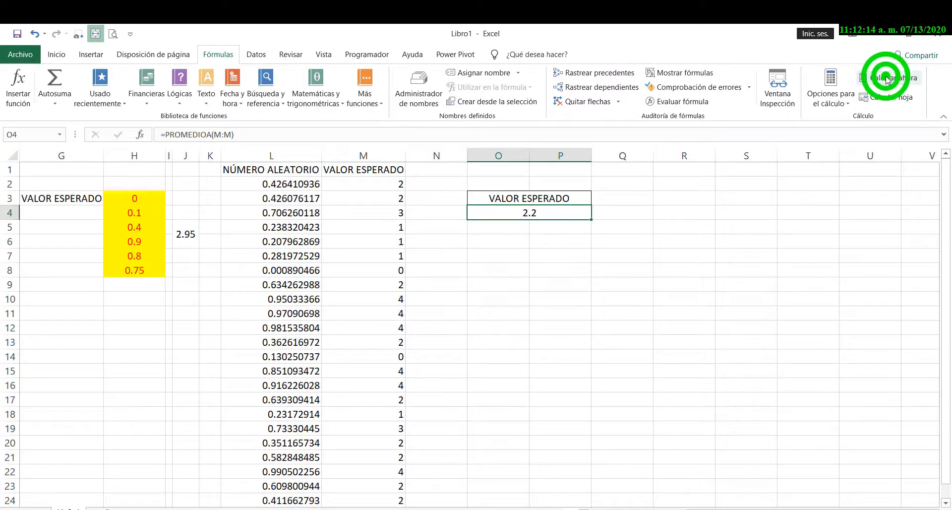
click(888, 78)
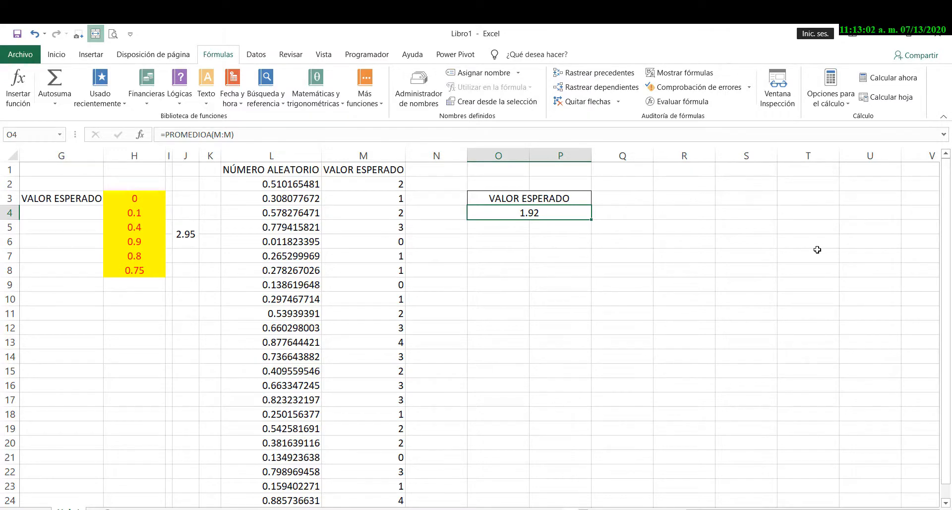
click(893, 84)
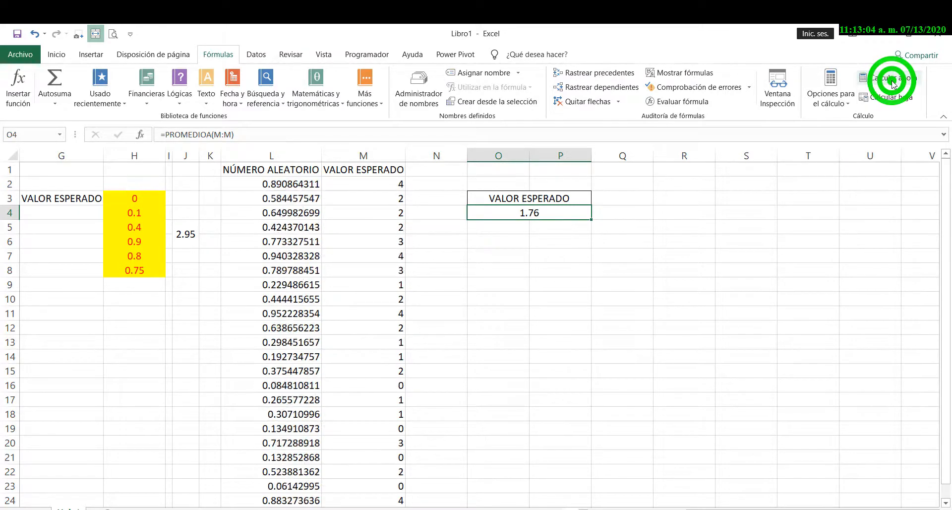
click(893, 83)
click(892, 83)
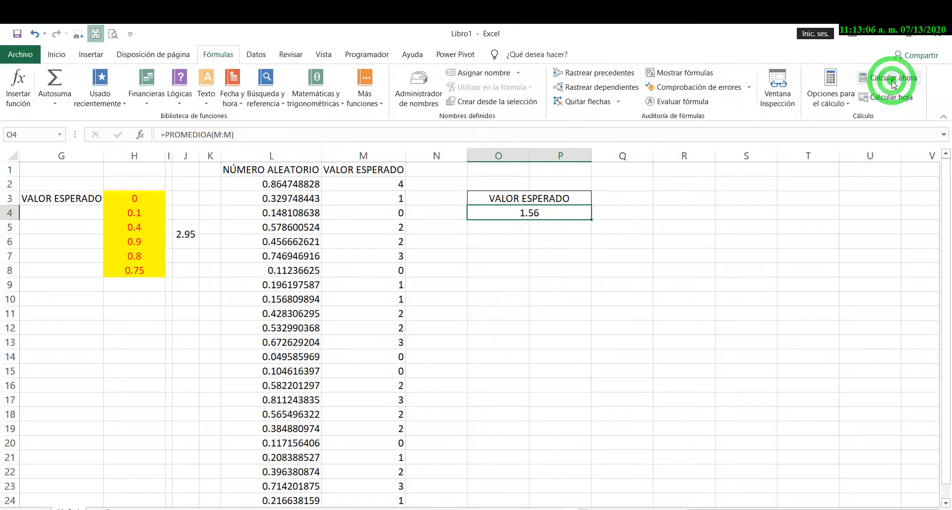
click(892, 84)
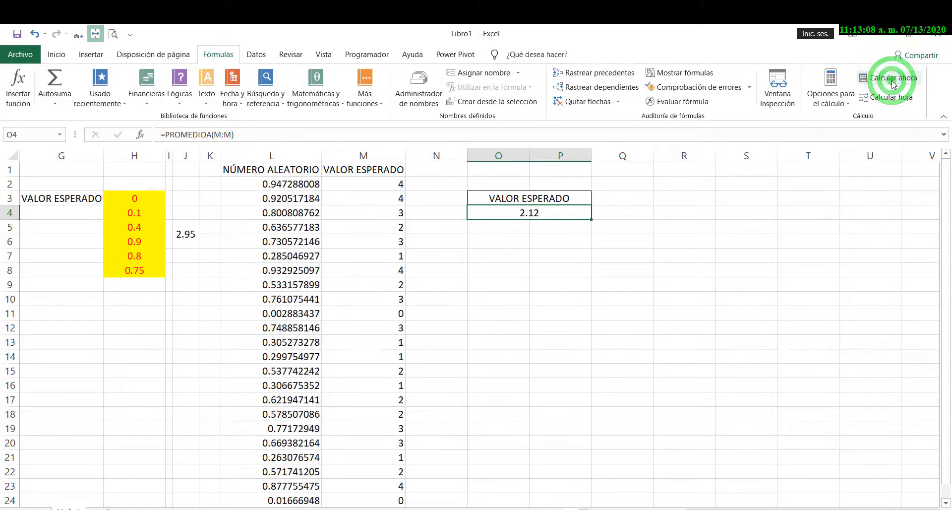
click(892, 83)
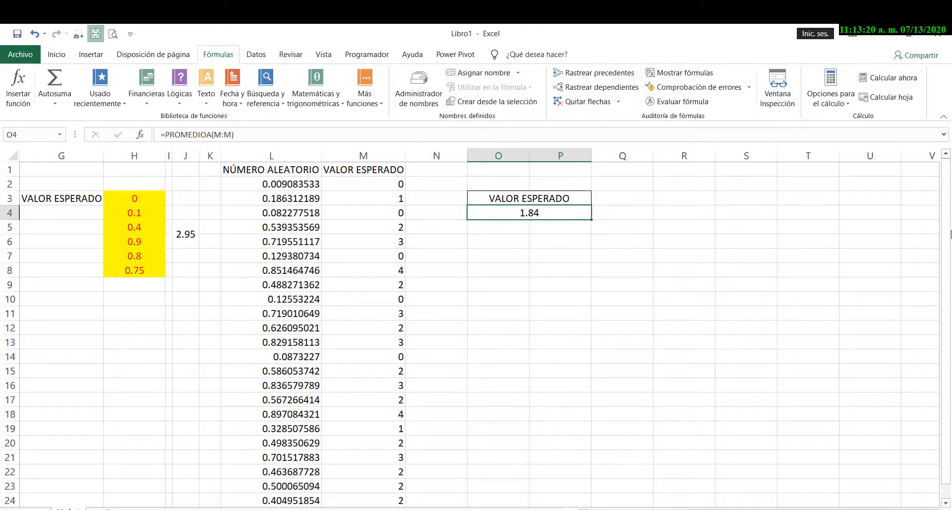
drag(948, 242, 948, 246)
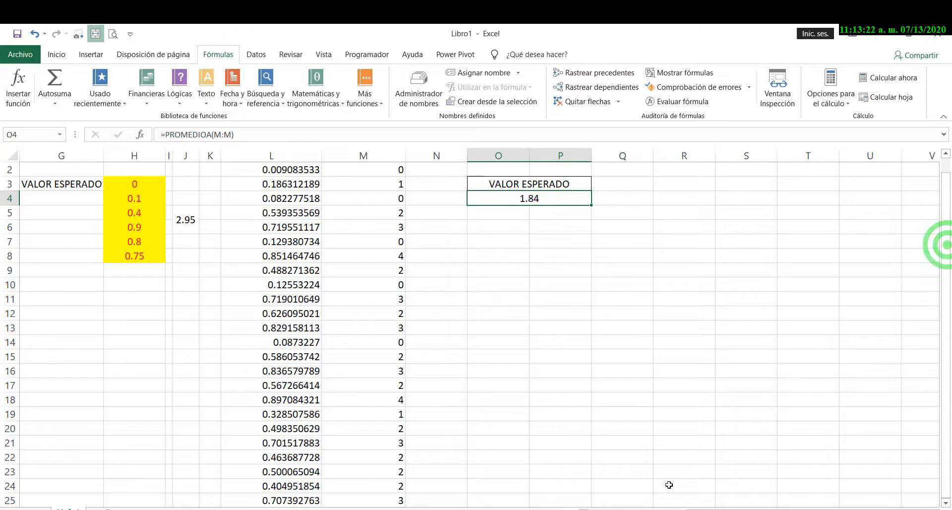
- Extend the random numbers in column L by copying the formula in L25 down to L26:L39
click(379, 501)
key(Left)
key(Down)
key(Down)
key(Down)
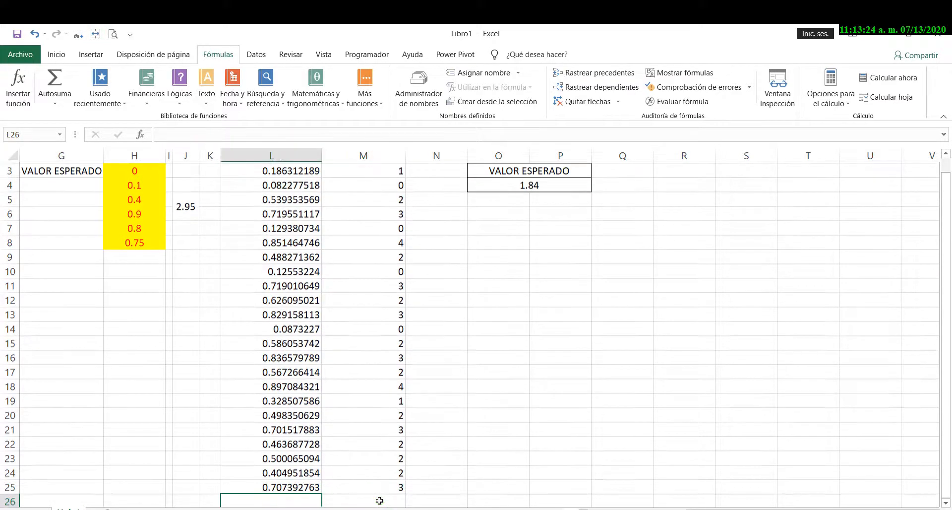
key(Up)
key(Up)
key(Up)
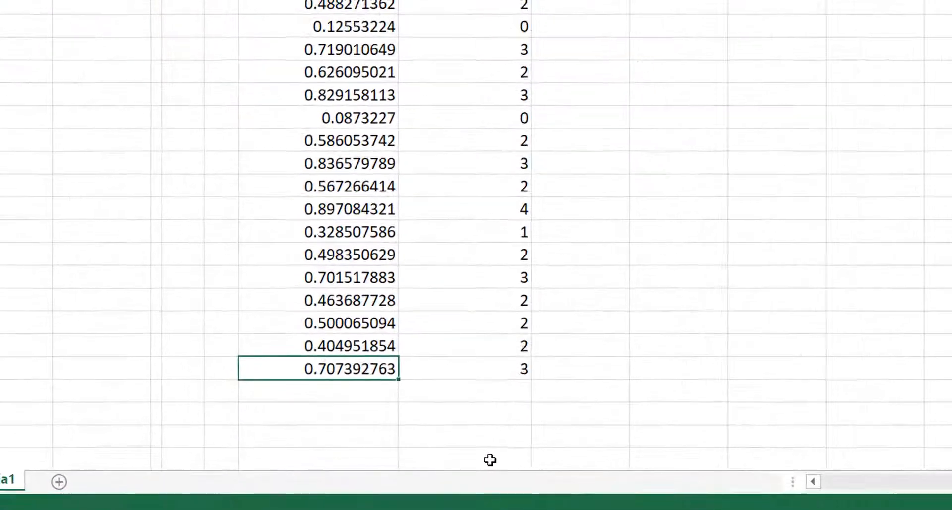
key(ctrl+c)
key(Down)
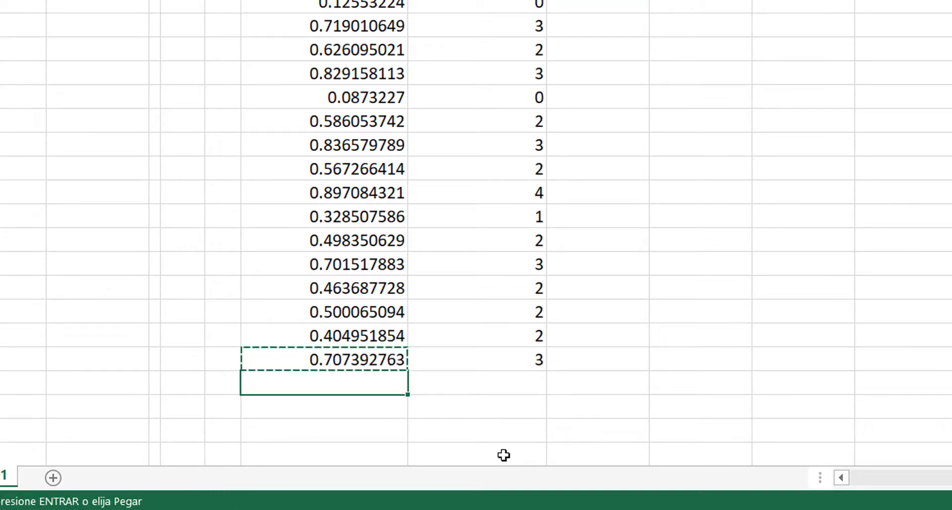
key(shift+Down)
key(shift+Down)
key(shift+Down)
key(shift+Down)
key(shift+Down)
key(shift+Down)
key(shift+Down)
key(shift+Down)
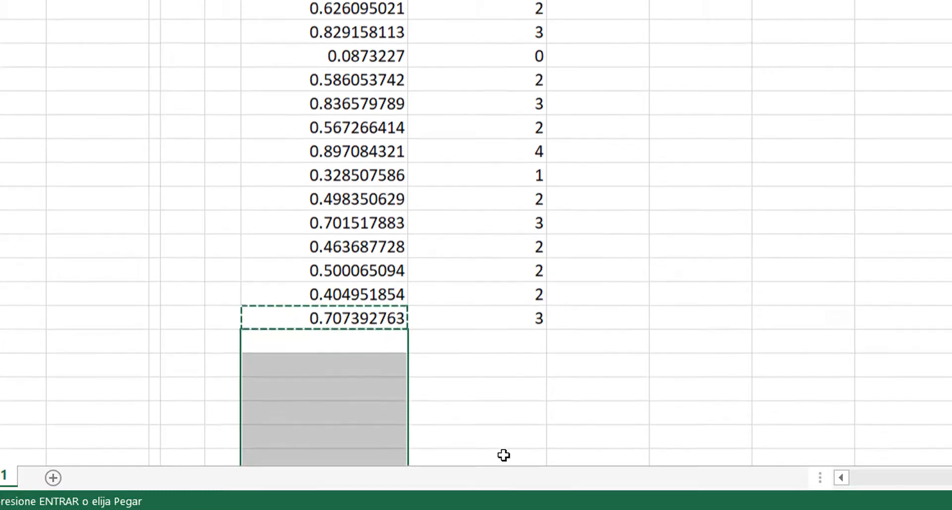
key(shift+Down)
key(shift+Down)
key(shift+Down)
key(shift+Down)
key(shift+Down)
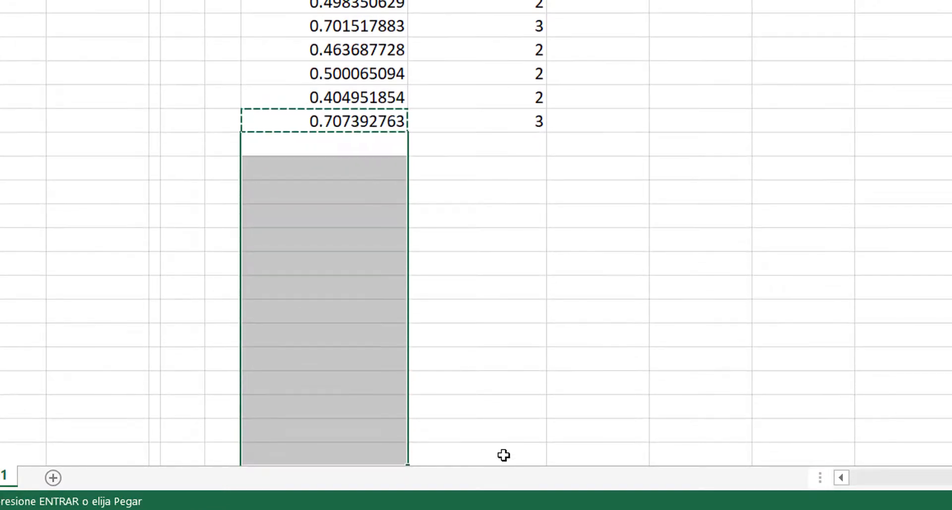
key(ctrl+v)
key(Escape)
- Fill the lookup formula in M25 down alongside the added random numbers, through M39
key(Right)
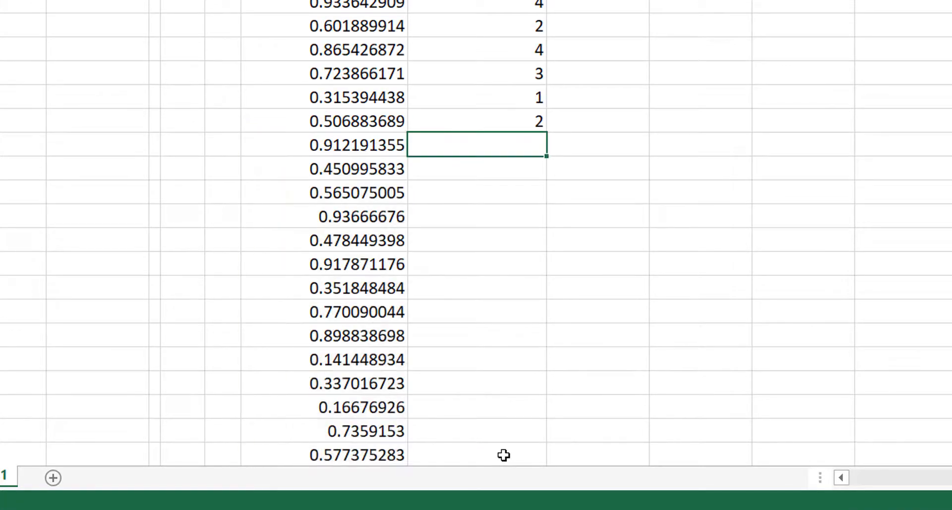
key(Up)
double_click(546, 131)
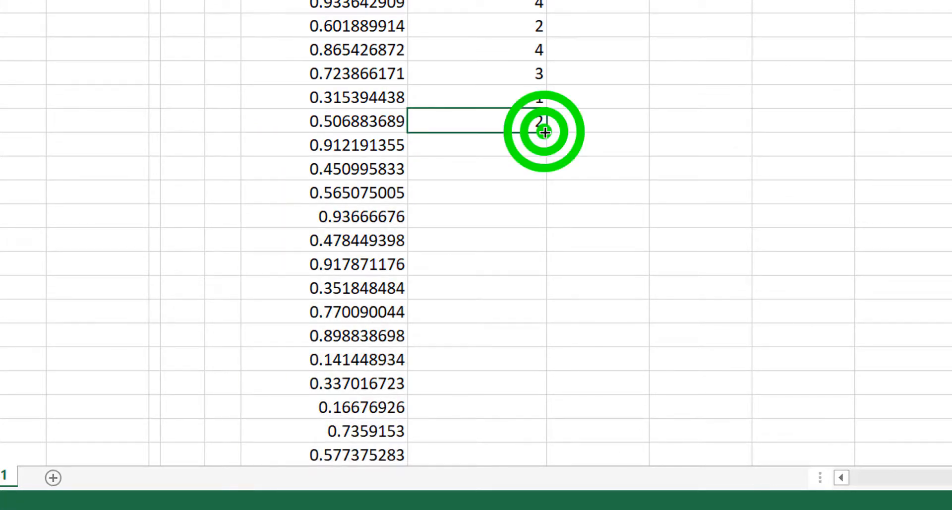
- Check down to which row the random numbers and their looked-up values extend in columns L and M
key(Right)
key(Down)
key(Down)
key(Down)
key(Down)
key(Down)
key(Down)
key(Down)
key(Down)
key(Down)
key(Down)
key(Down)
key(Down)
key(Down)
key(Down)
key(Down)
key(Down)
key(Down)
key(Down)
key(Down)
key(Down)
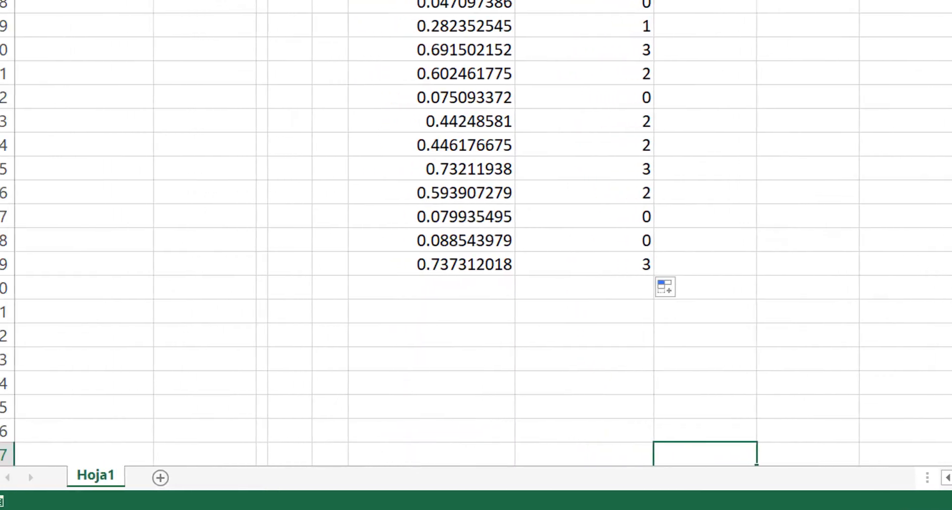
key(Left)
key(Up)
key(Up)
key(Up)
key(Up)
key(Up)
key(Up)
key(Up)
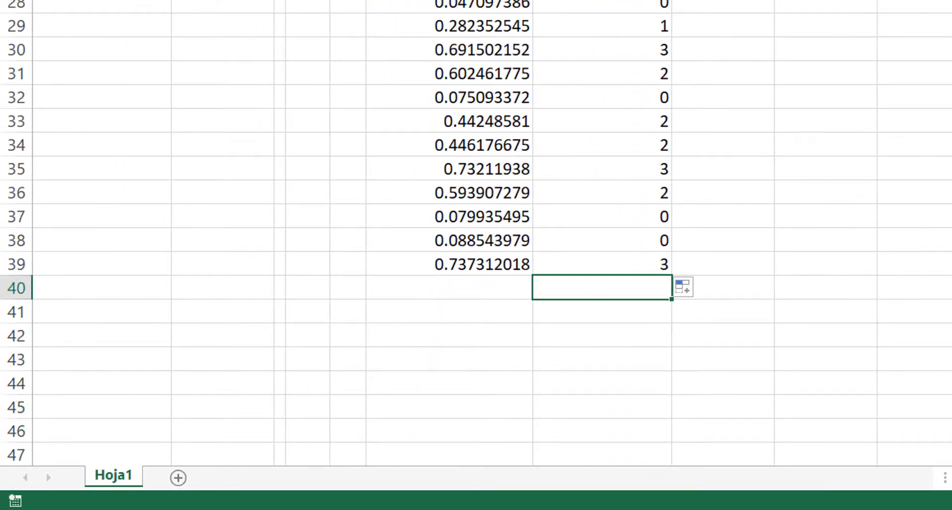
key(Up)
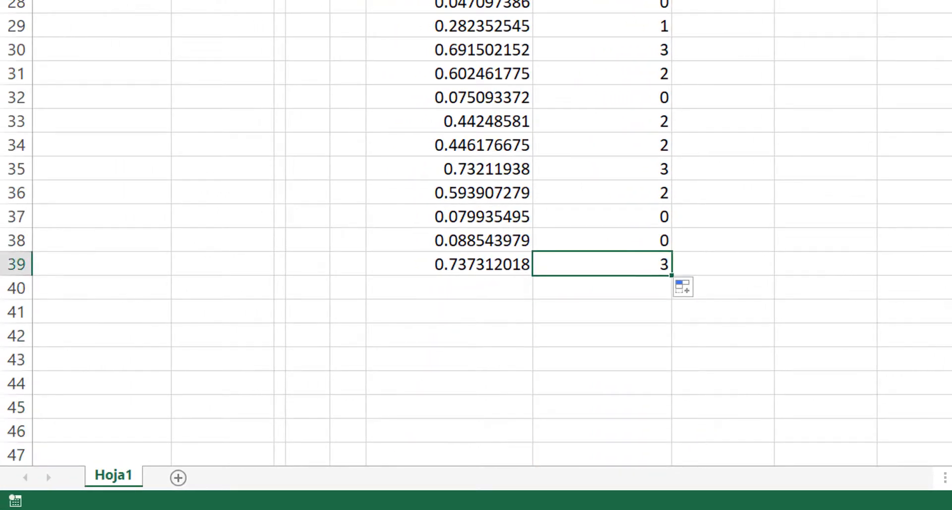
key(Right)
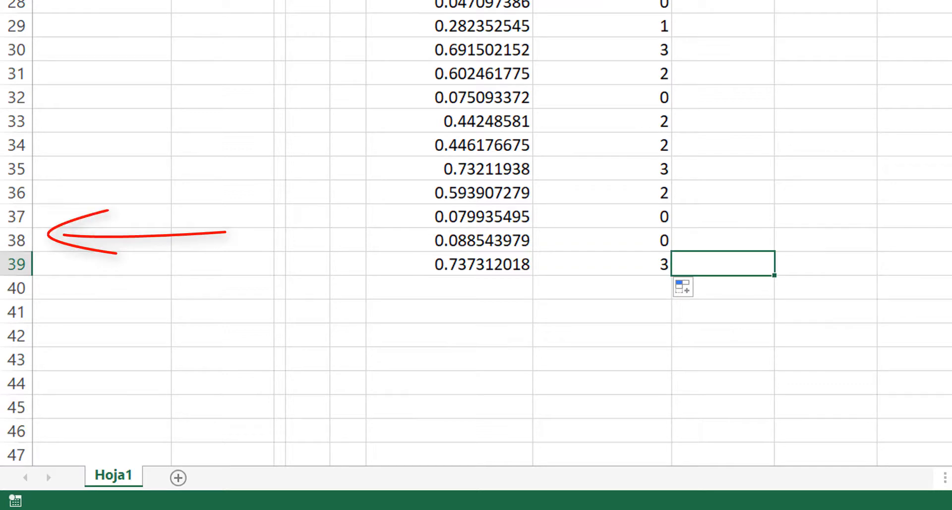
- Recalculate the workbook four times, comparing the extended simulation's average in O4 with the expected value sum in J5
key(Up)
key(Up)
key(Up)
key(Up)
key(Up)
key(Up)
key(Up)
key(Up)
key(Up)
key(Up)
key(Up)
key(Up)
key(Up)
key(Up)
key(Up)
key(Up)
key(Up)
key(Up)
key(Up)
key(Up)
key(Up)
key(Up)
key(Up)
key(Up)
key(Up)
key(Up)
key(Up)
key(Up)
key(Up)
key(Up)
key(Up)
key(Up)
key(Up)
key(Up)
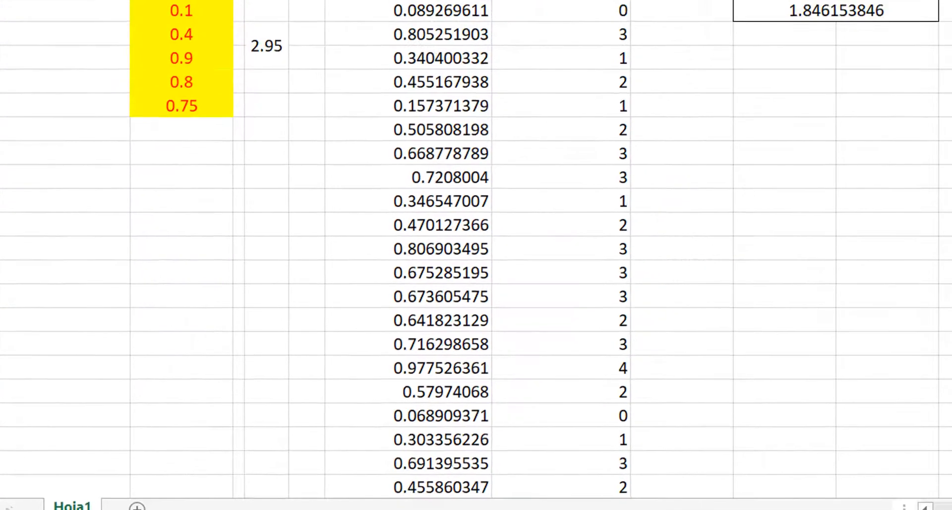
key(Right)
key(Down)
key(Down)
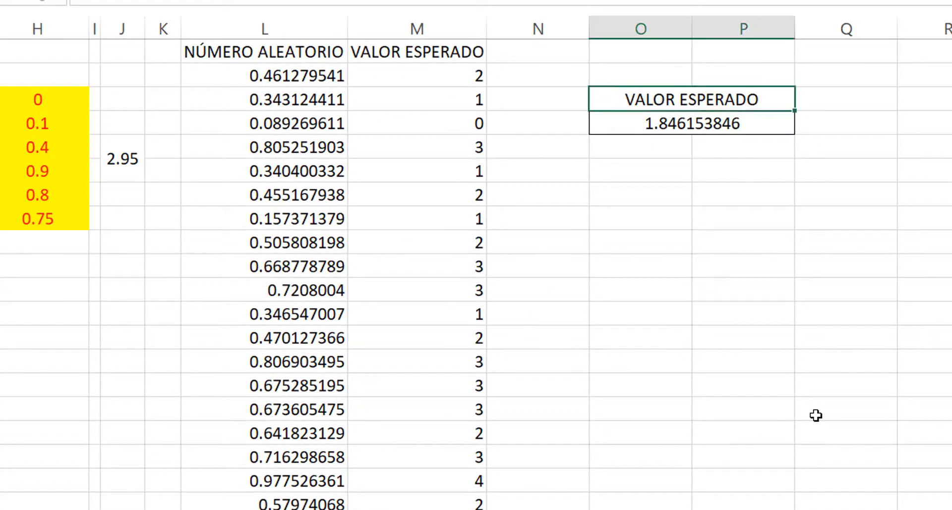
key(Down)
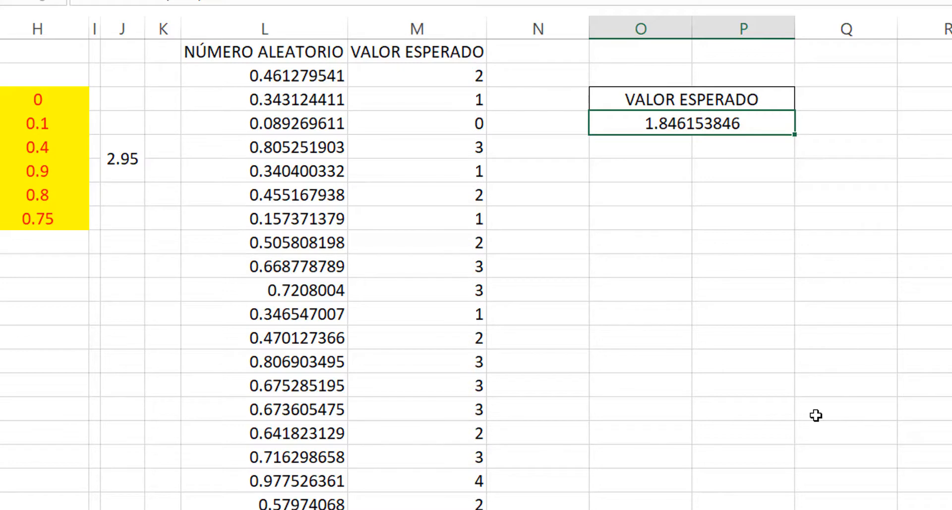
key(F9)
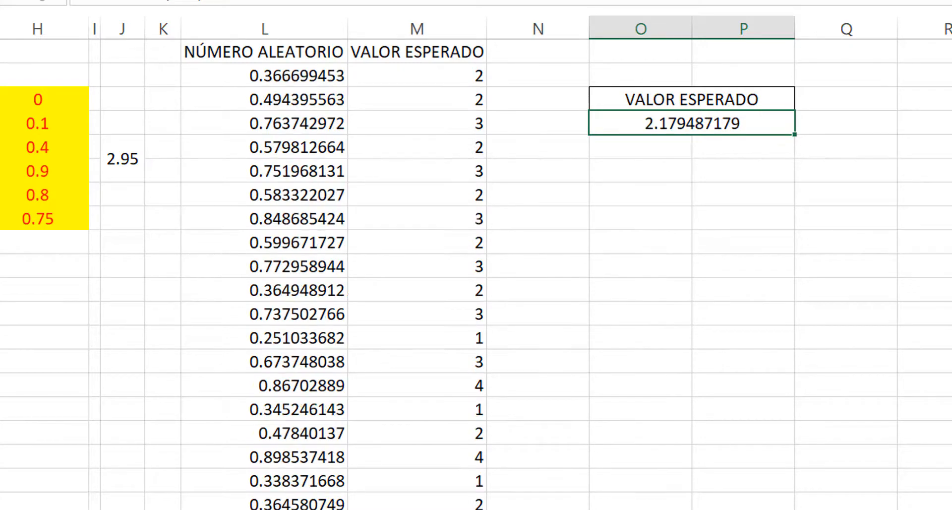
key(F9)
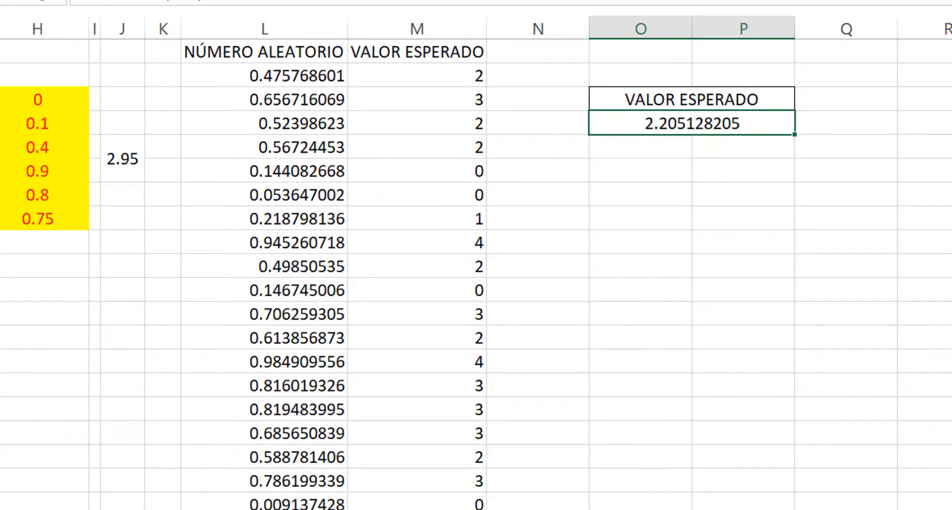
key(F9)
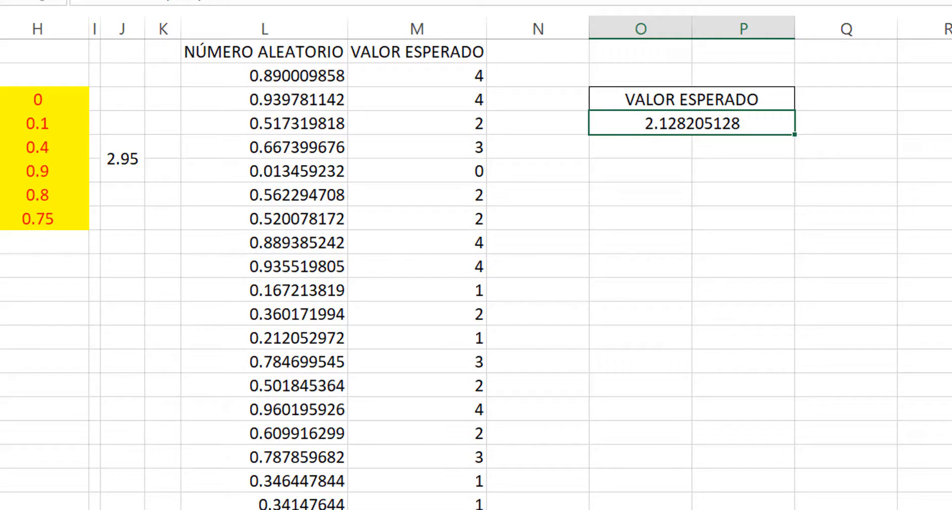
key(F9)
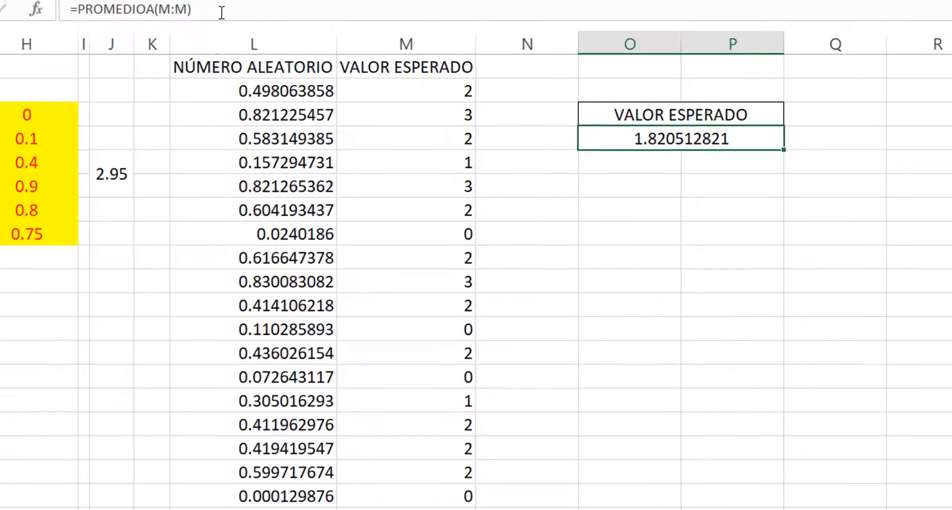
- Examine the column range that the PROMEDIOA formula in O4 averages, leaving the formula as it is
click(237, 0)
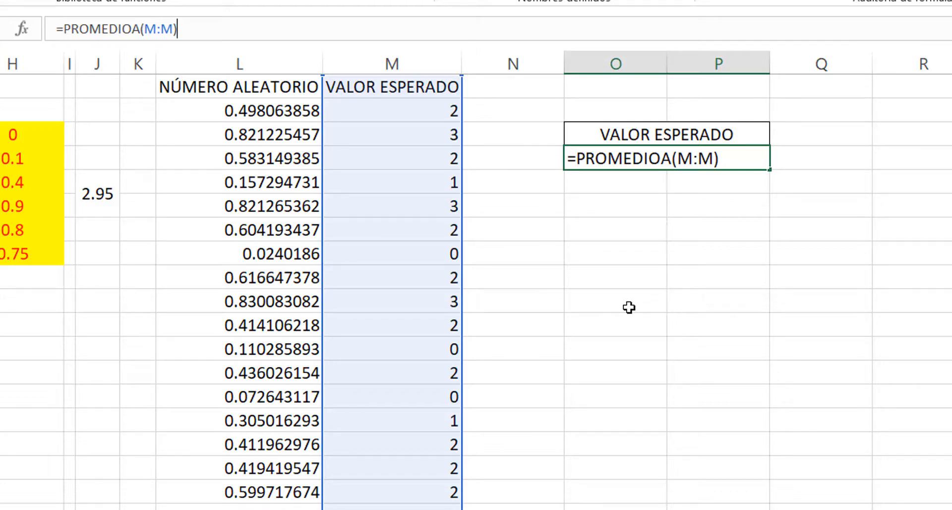
key(Return)
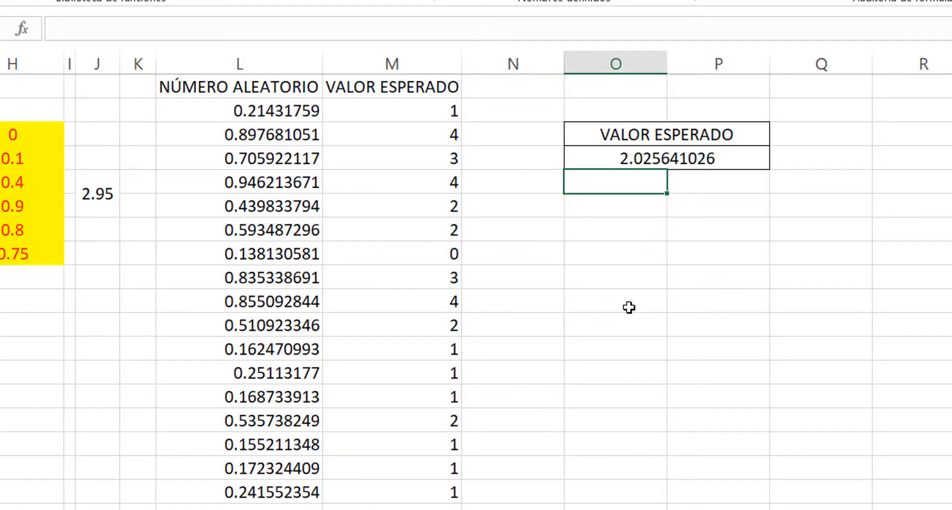
key(Up)
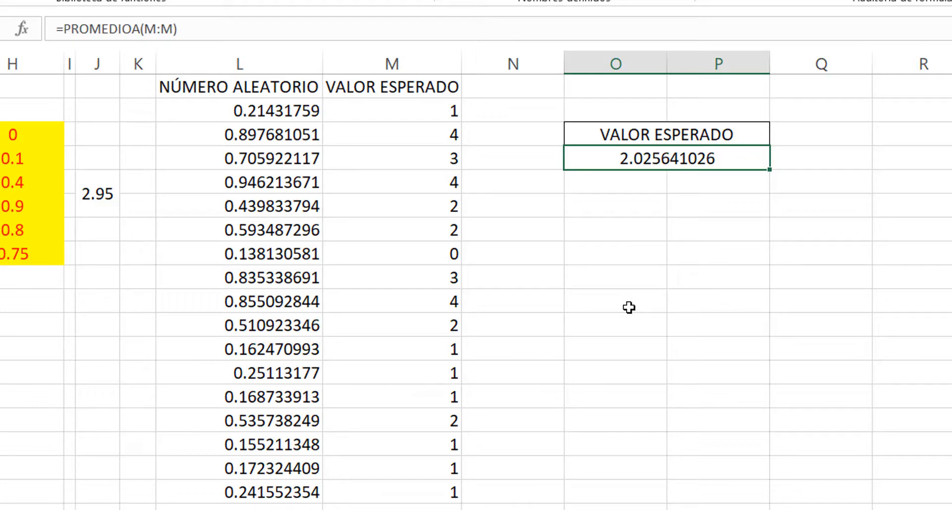